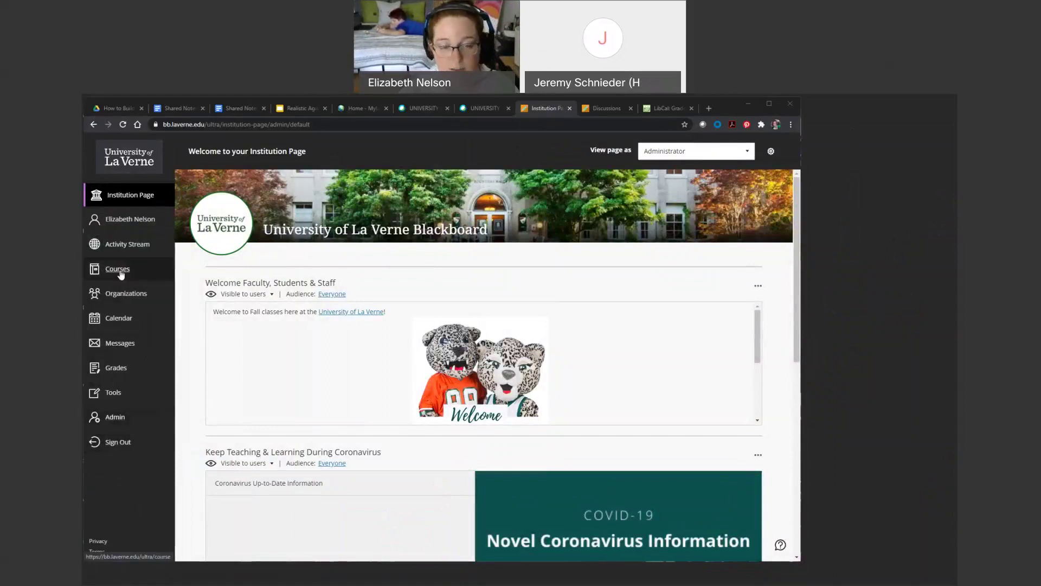
# - Open the Grades overview and look through the grading work listed for the current courses and organizations
pyautogui.click(109, 374)
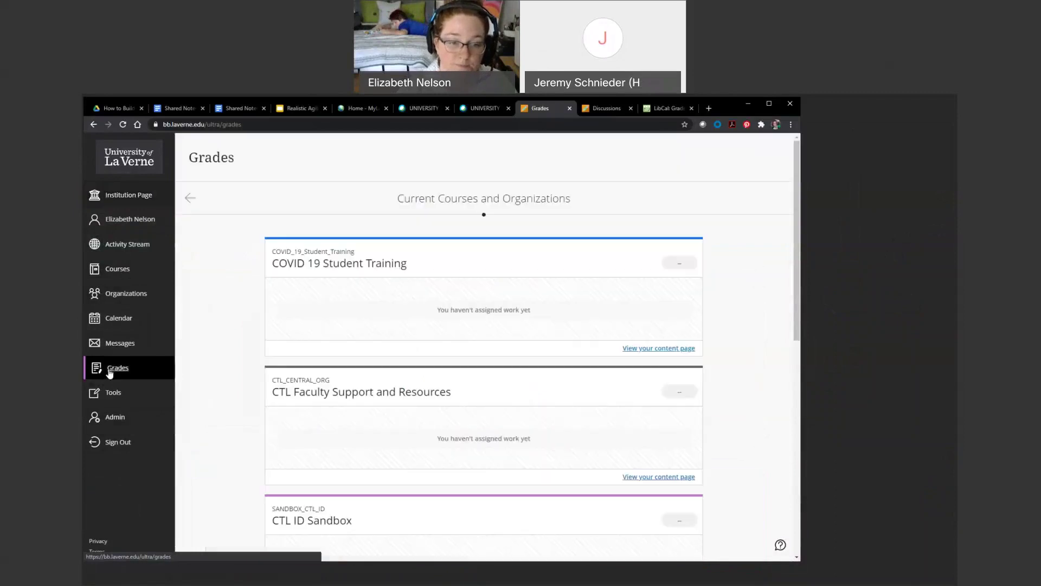
pyautogui.scroll(-8, 234, 321)
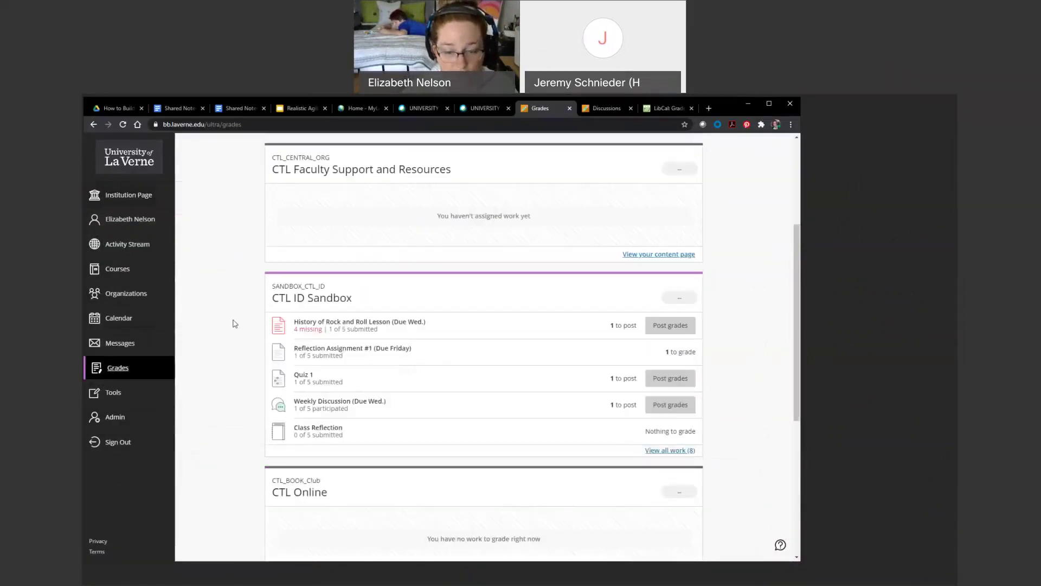
pyautogui.scroll(-10, 235, 324)
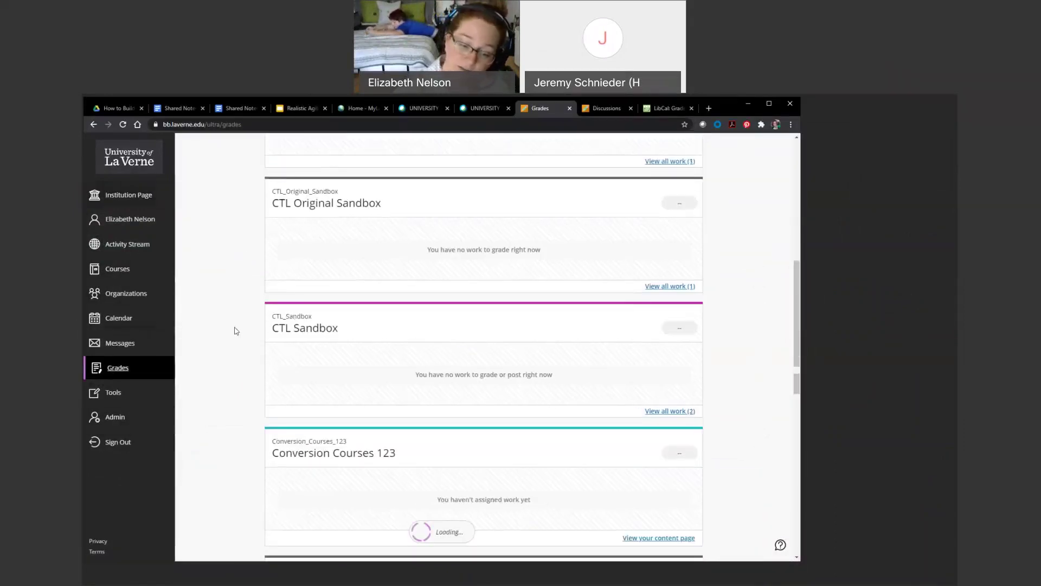
pyautogui.scroll(-7, 235, 370)
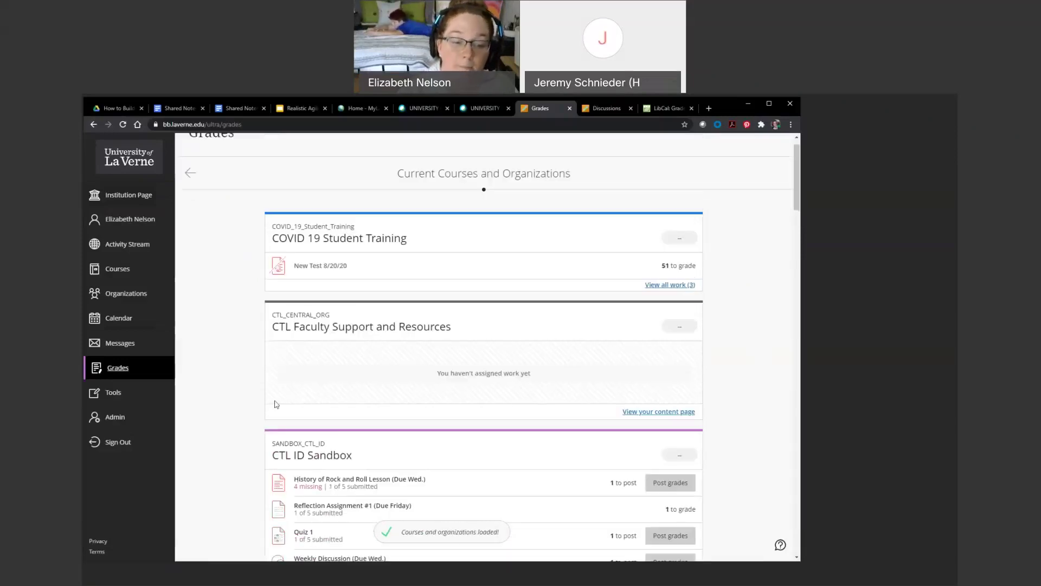
# - View the CTL ID Sandbox gradebook from the Grades overview and return to that course's list of gradable items
pyautogui.click(386, 455)
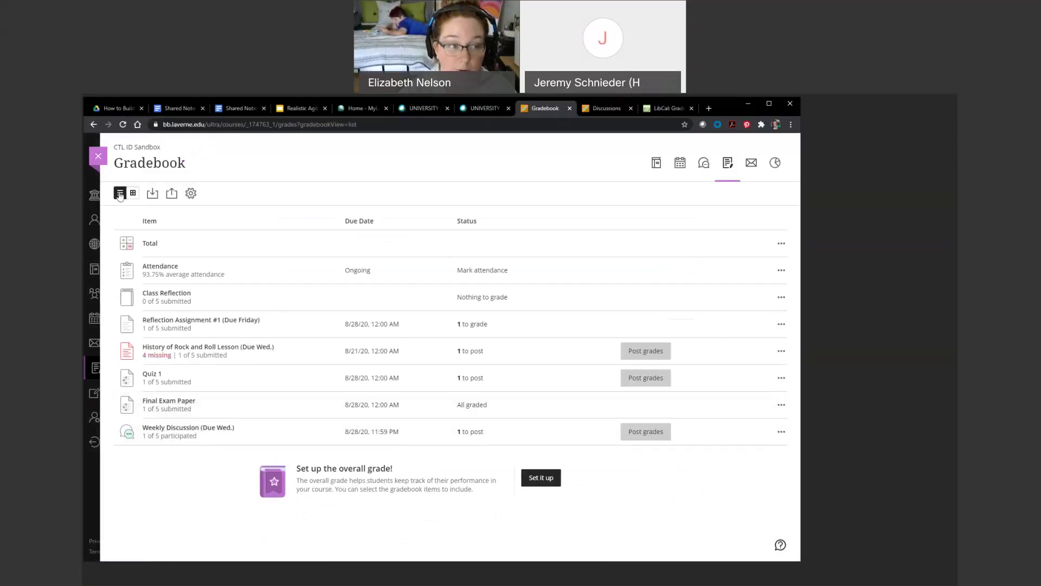
pyautogui.click(98, 156)
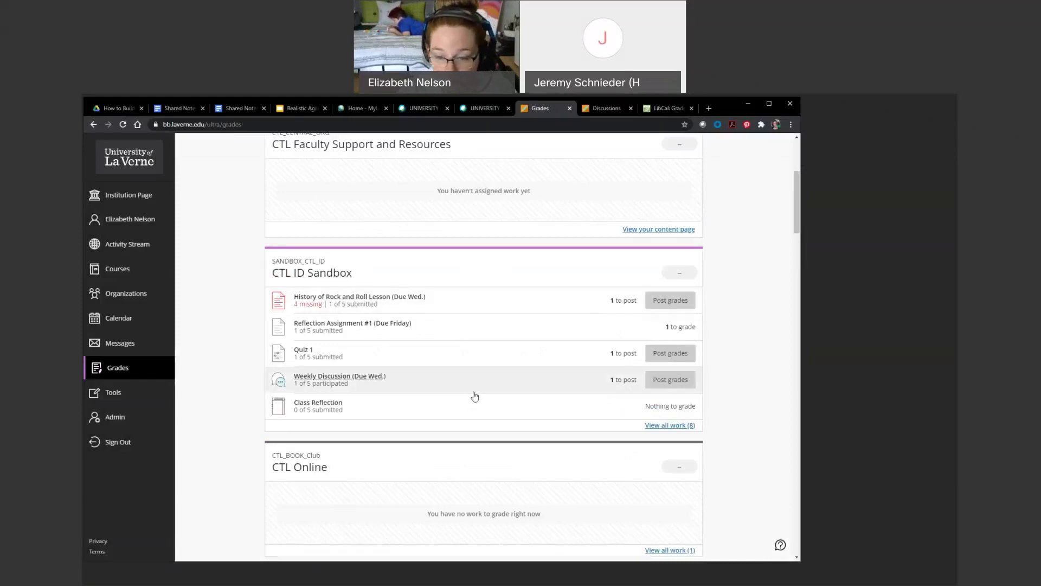
pyautogui.click(672, 304)
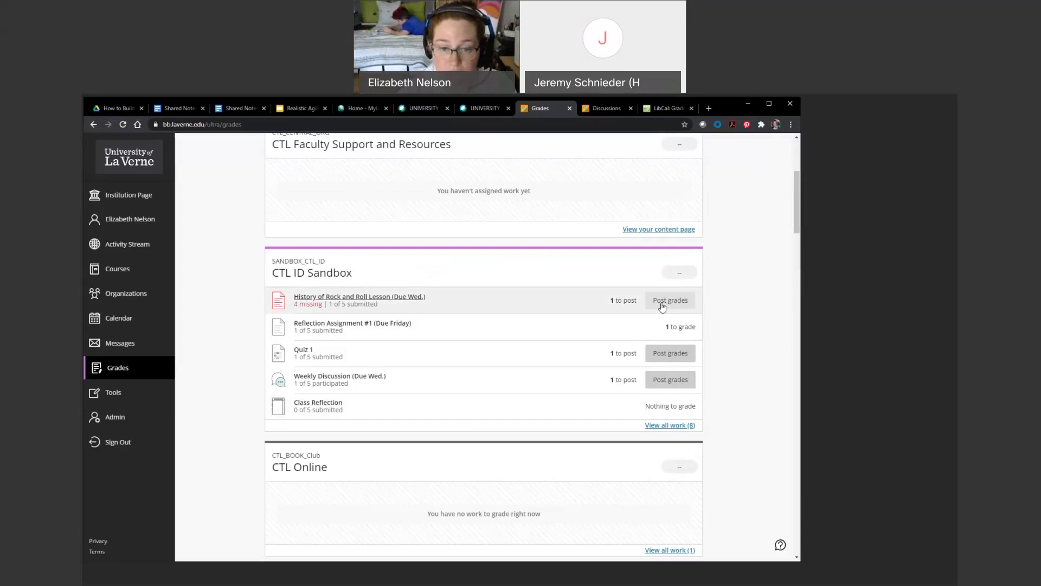
# - Reopen the CTL ID Sandbox gradebook, view the course content page, and close the course
pyautogui.click(423, 269)
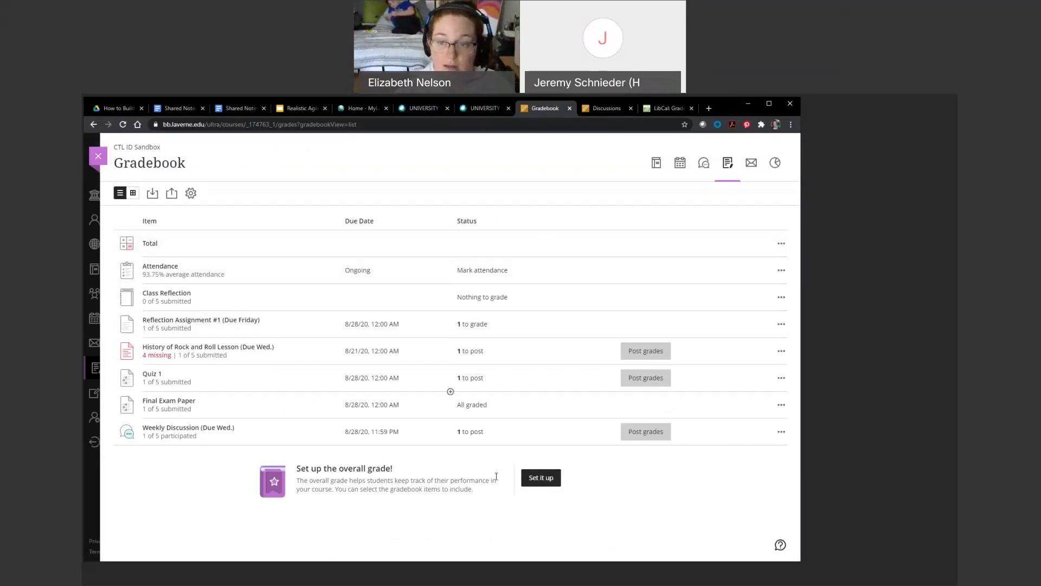
pyautogui.click(656, 164)
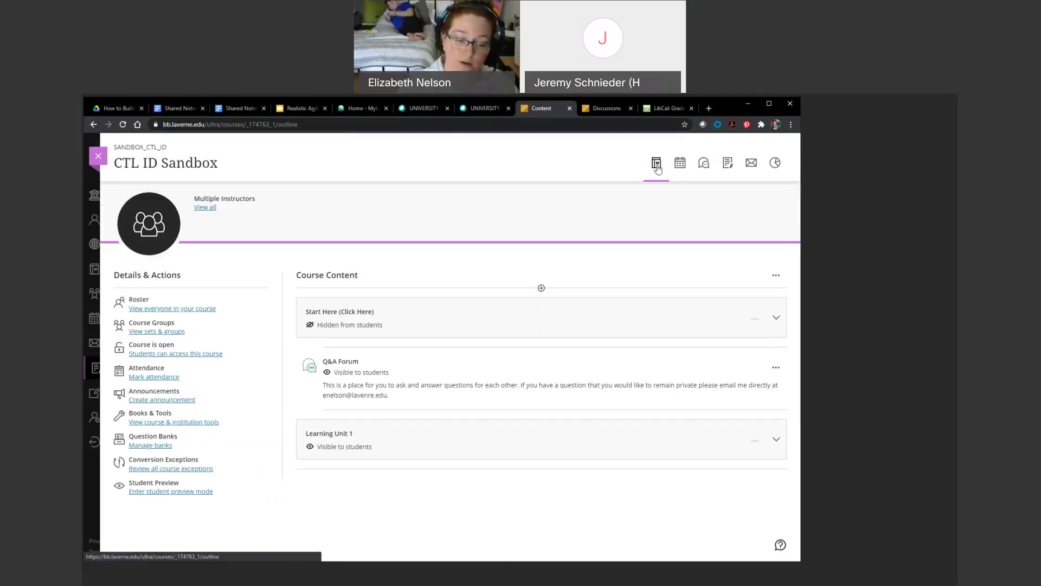
pyautogui.click(84, 453)
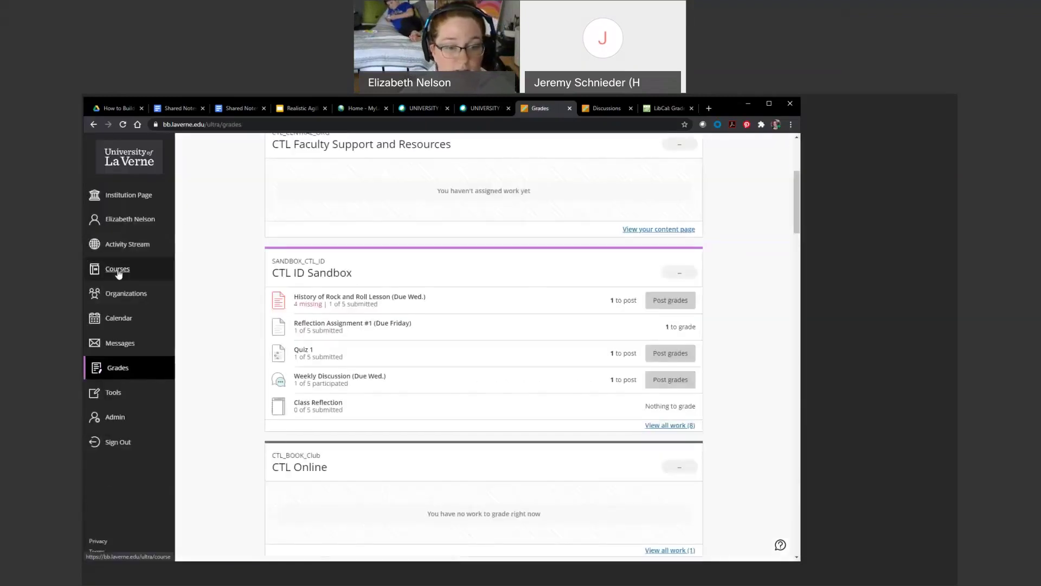
# - Open CTL ID Sandbox from the Courses list and display its gradebook in grid view
pyautogui.click(119, 271)
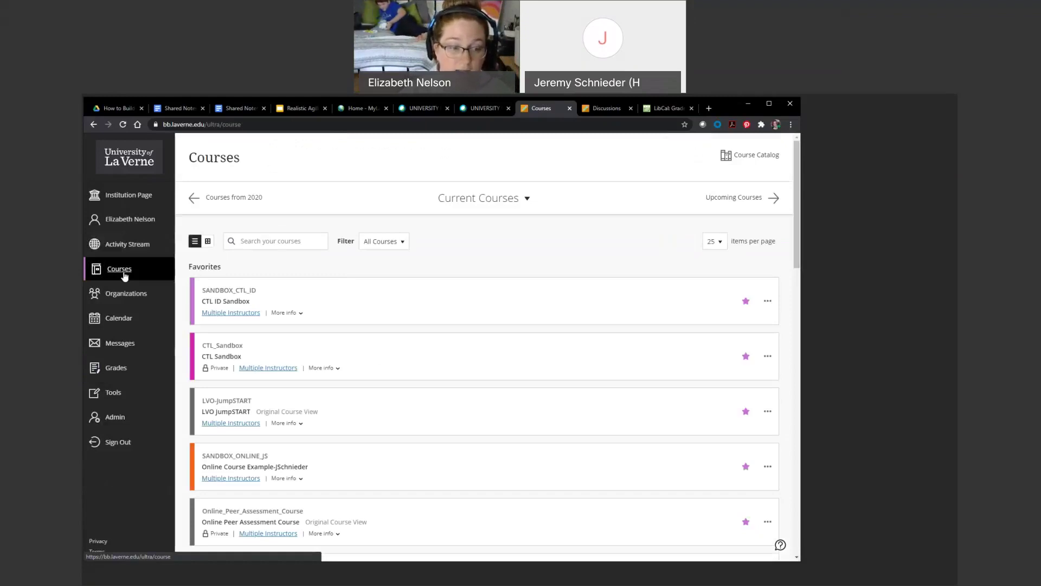
pyautogui.click(390, 304)
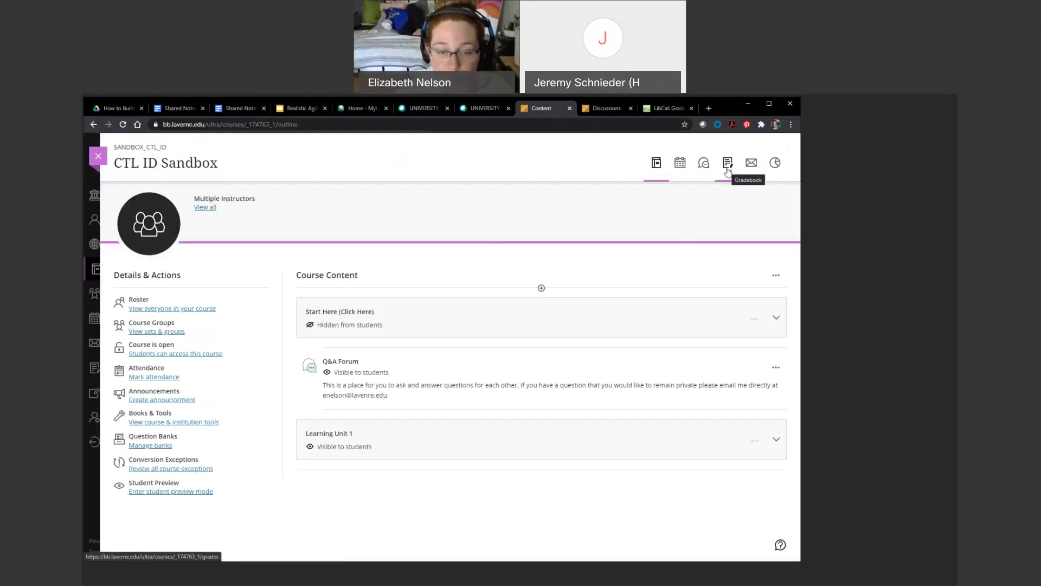
pyautogui.click(727, 171)
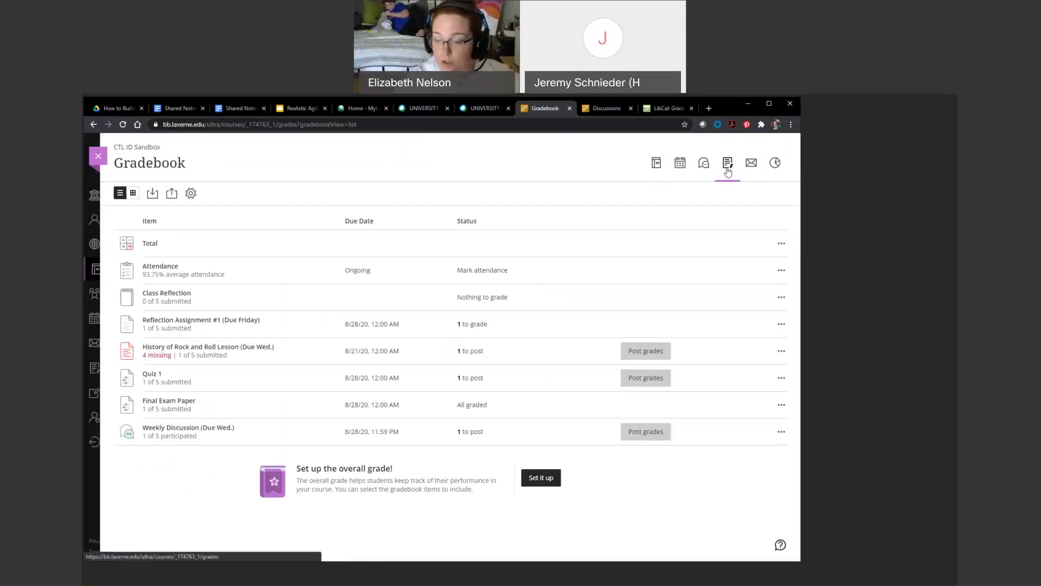
pyautogui.click(133, 193)
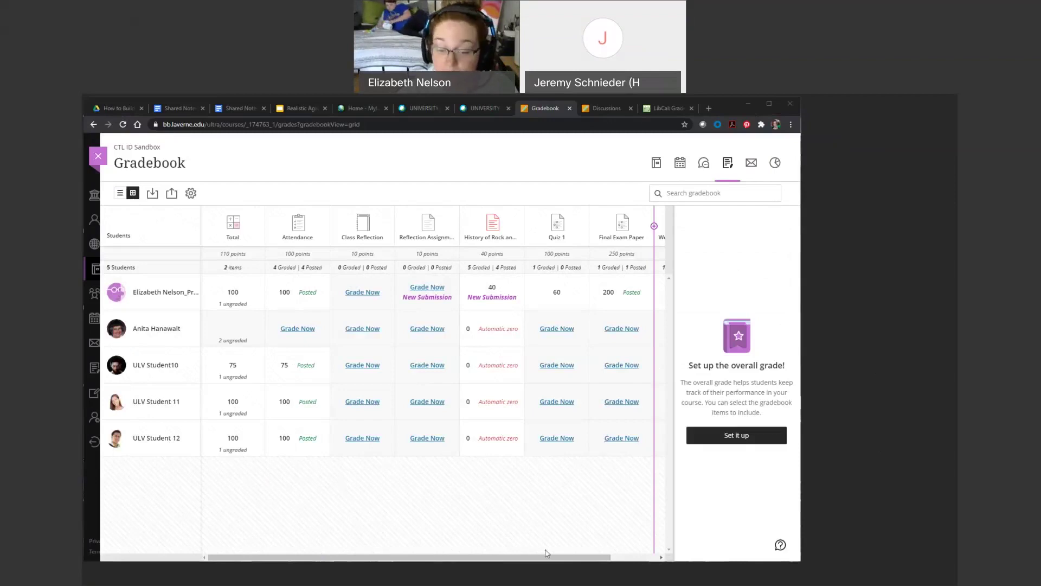
pyautogui.moveTo(553, 557)
pyautogui.mouseDown()
pyautogui.moveTo(623, 567)
pyautogui.moveTo(535, 563)
pyautogui.mouseUp()
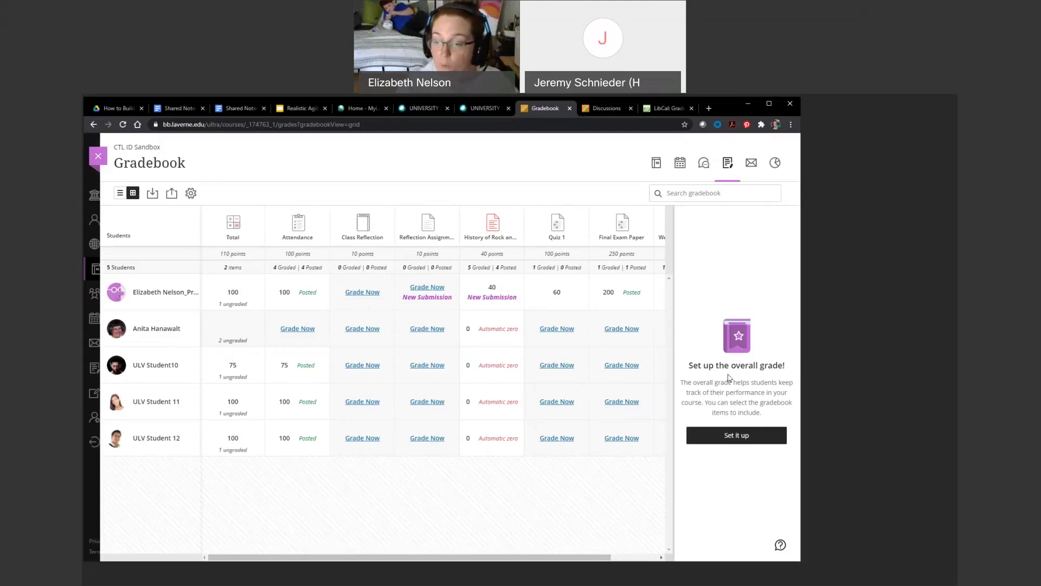
# - Examine how the overall grade can be calculated in the Overall Grade setup, and leave it without saving
pyautogui.click(744, 439)
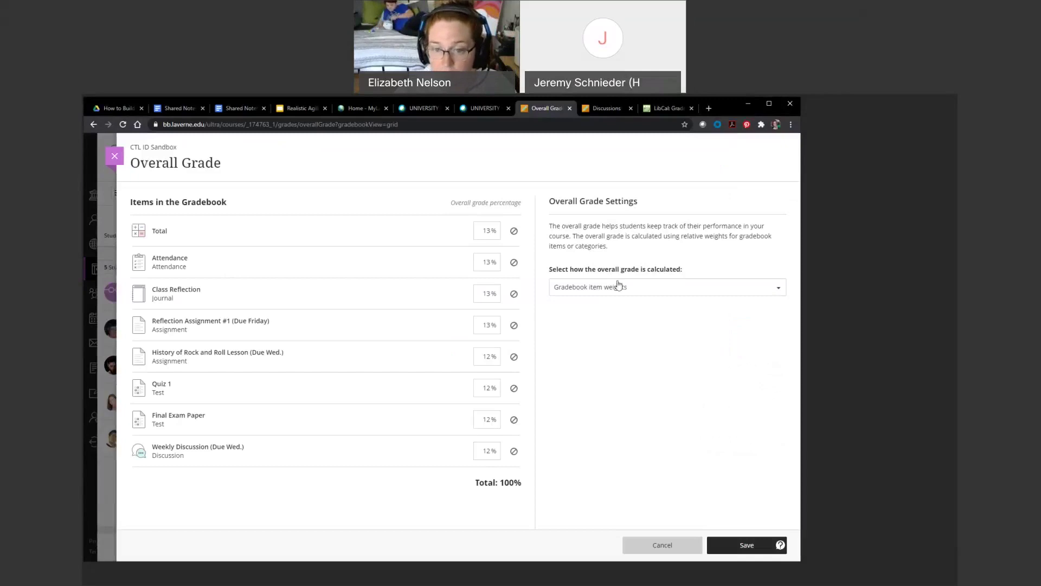
pyautogui.click(655, 289)
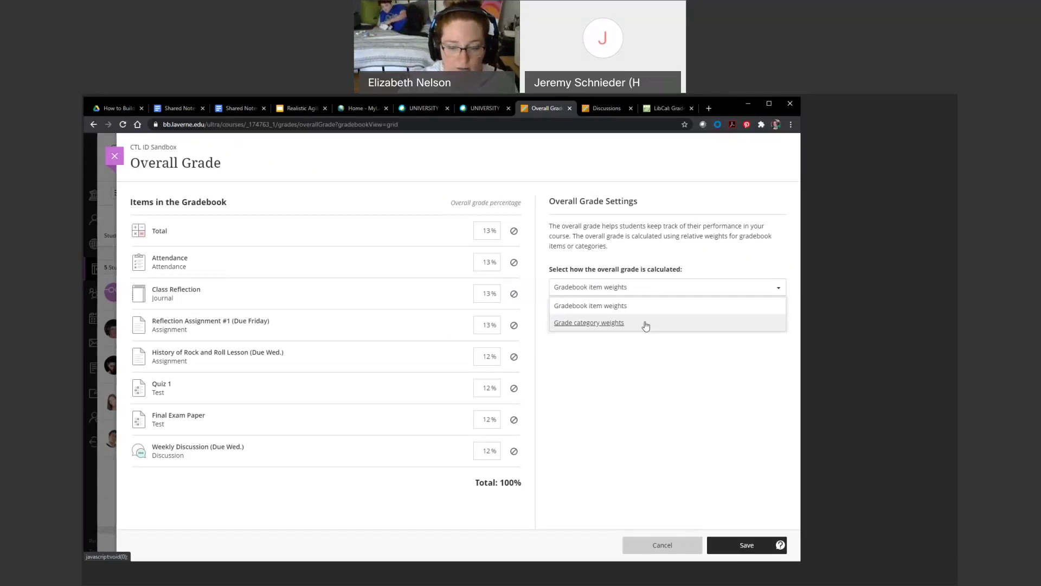
pyautogui.click(657, 552)
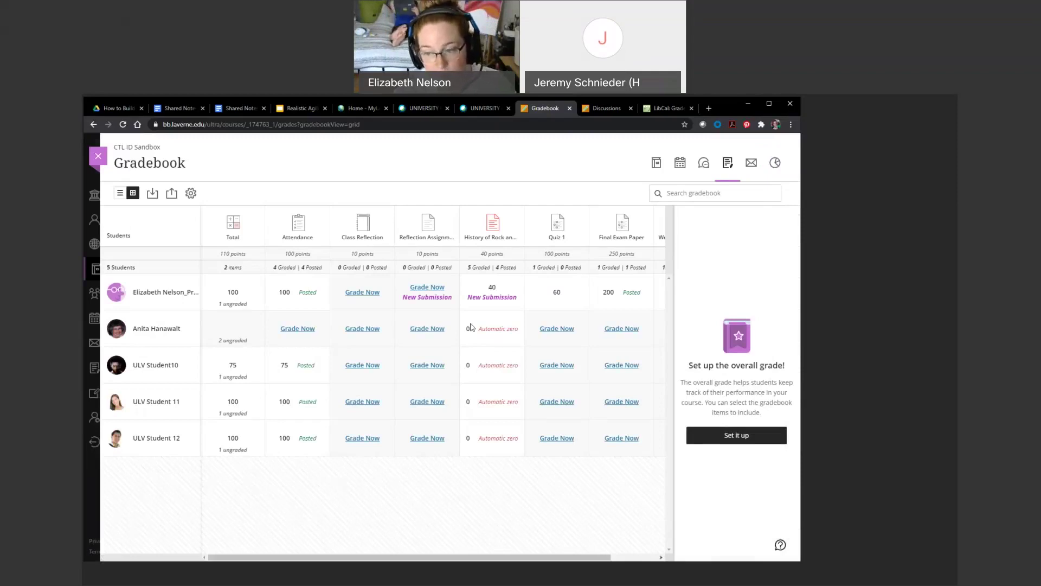
# - Review the data, file type and save location options for downloading the gradebook, and cancel the download
pyautogui.click(153, 194)
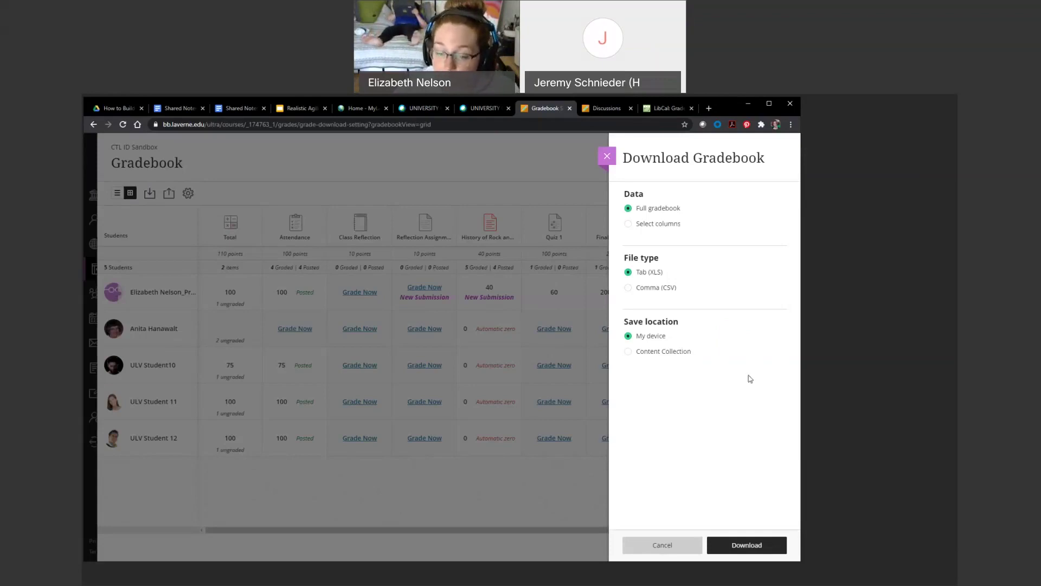
pyautogui.click(682, 552)
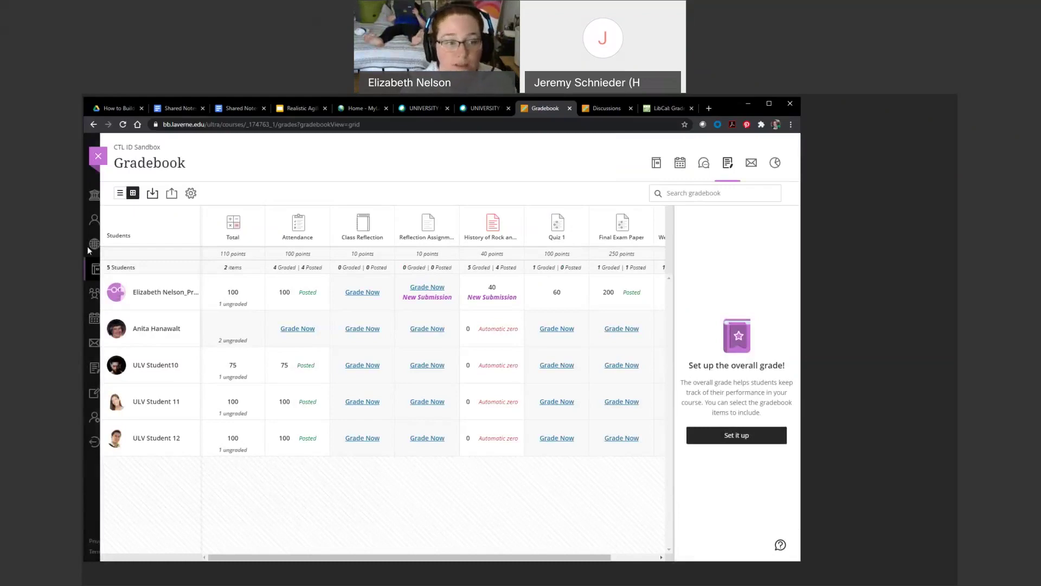
# - Review the Upload Gradebook options and the help article on uploading a grade file, and return to the gradebook grid
pyautogui.click(171, 194)
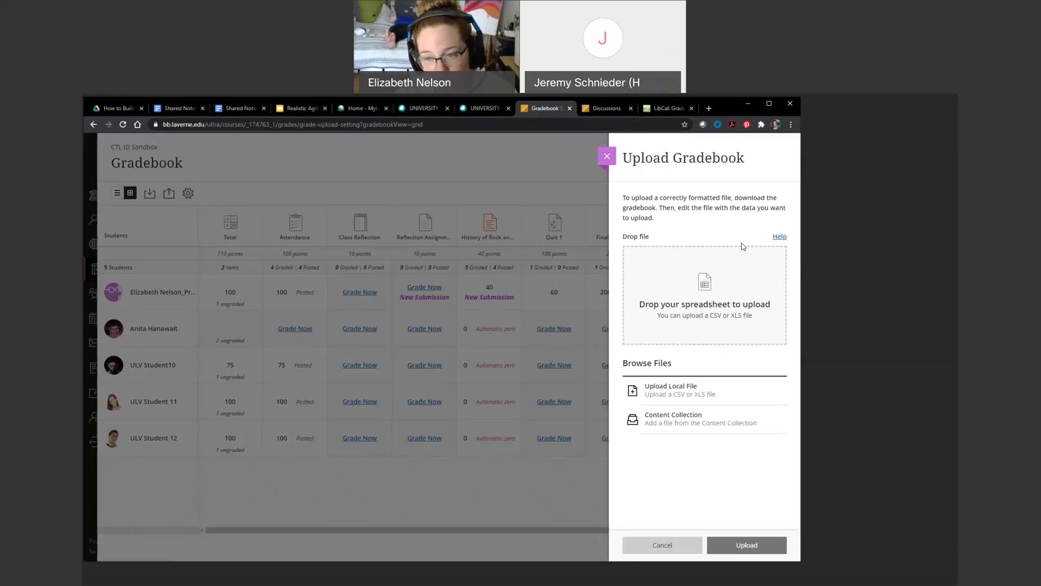
pyautogui.click(780, 237)
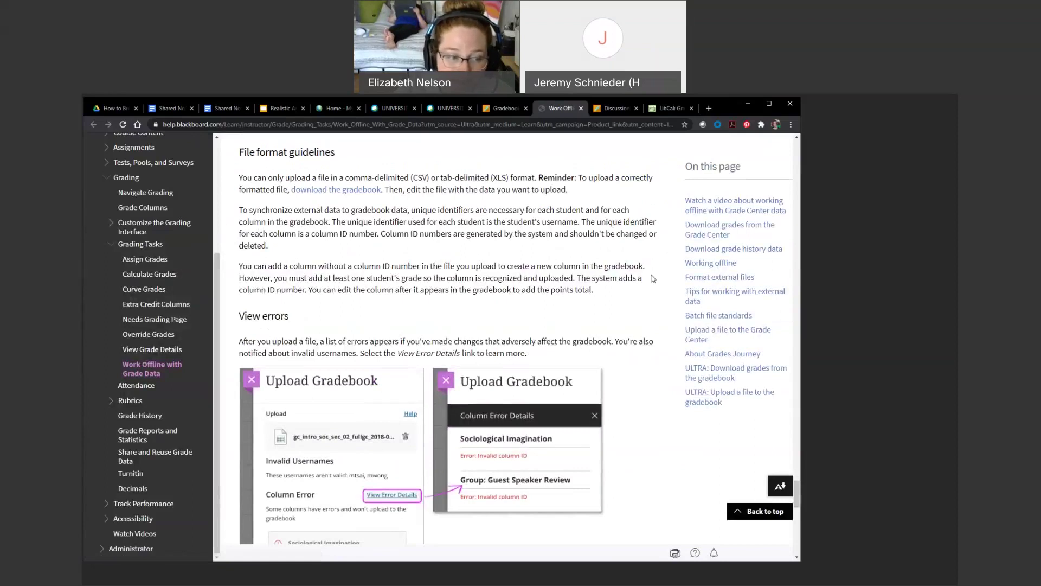
pyautogui.scroll(10, 652, 278)
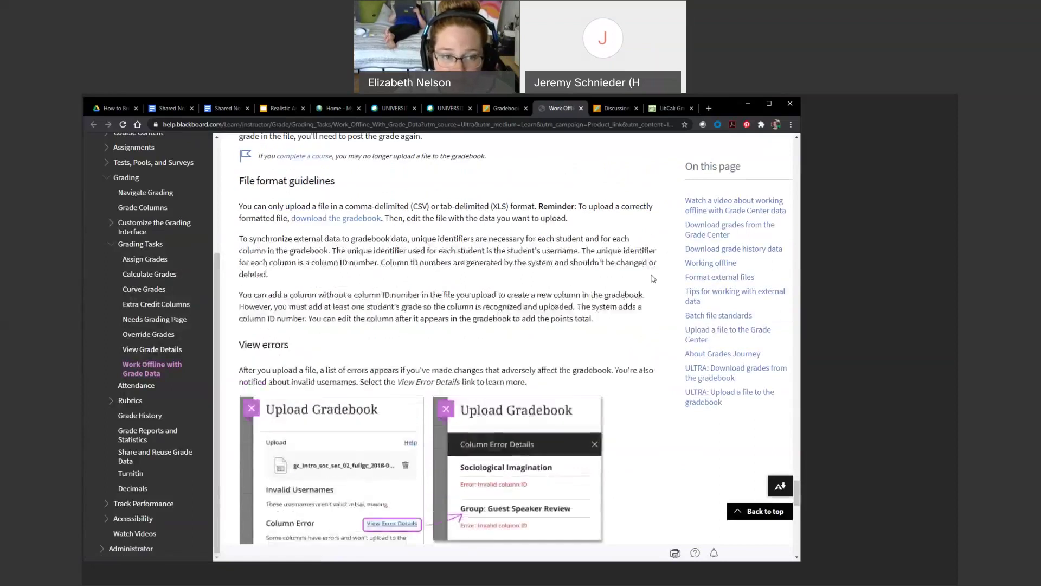
pyautogui.scroll(3, 653, 278)
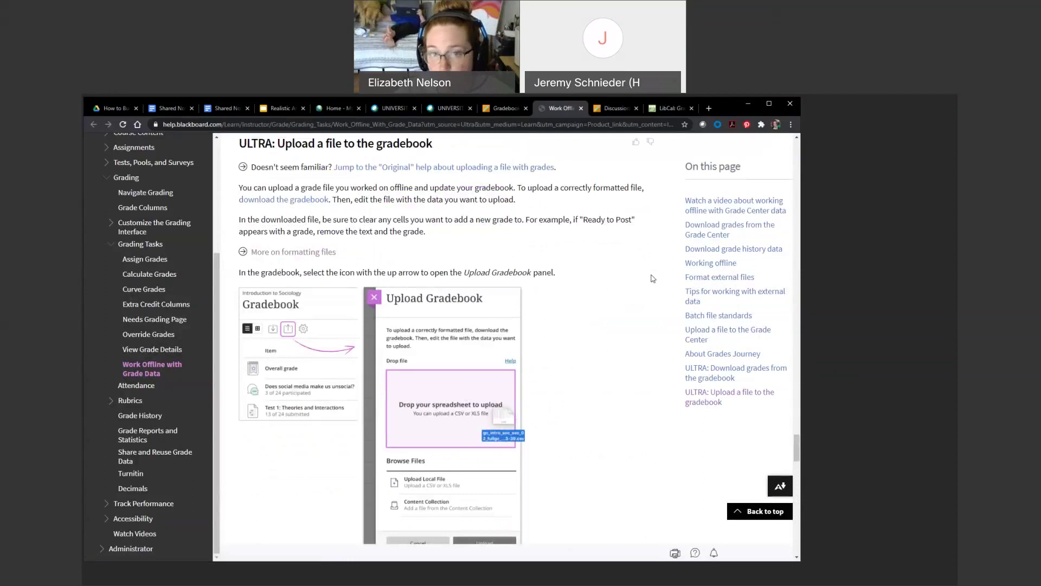
pyautogui.click(507, 108)
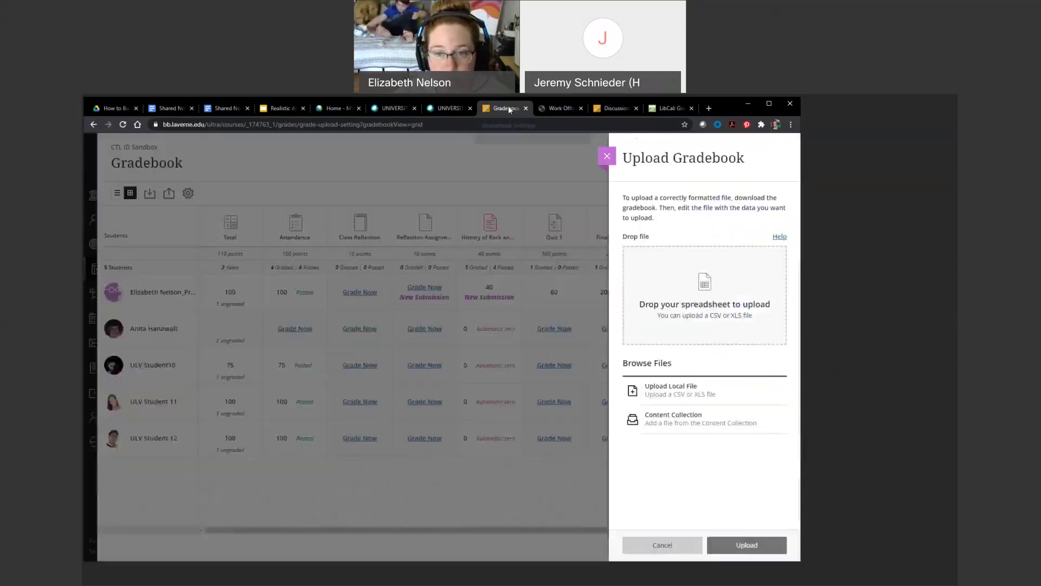
pyautogui.click(606, 158)
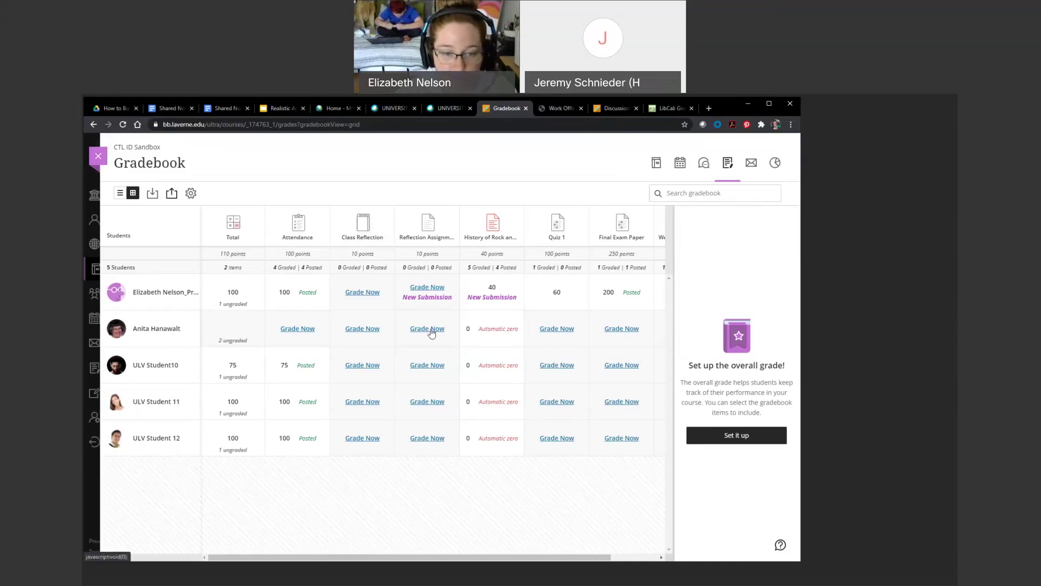
# - Open Attempt 1 of the preview student's Reflection Assignment #1 submission from the gradebook grid
pyautogui.click(431, 288)
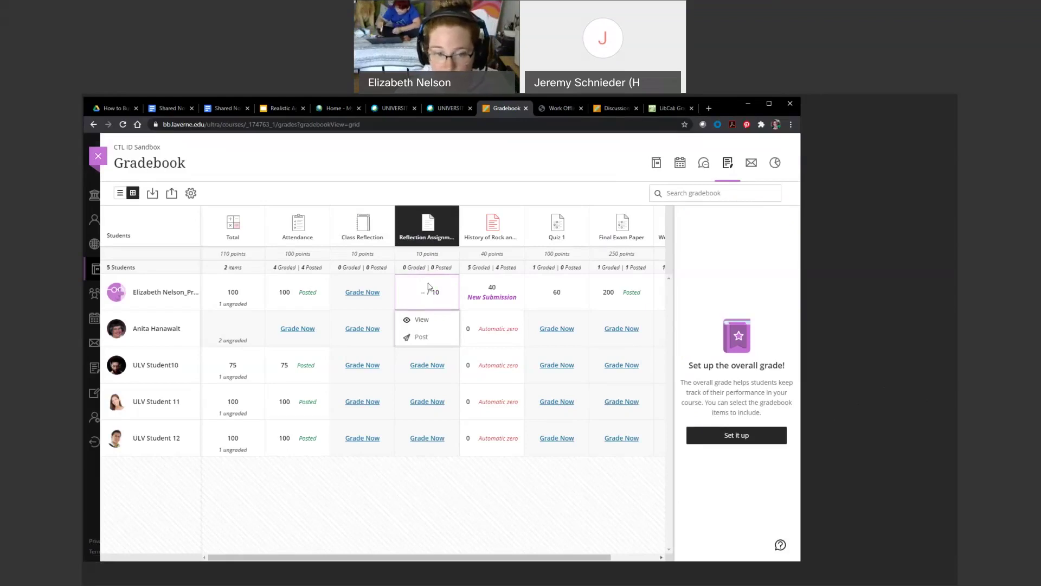
pyautogui.click(424, 320)
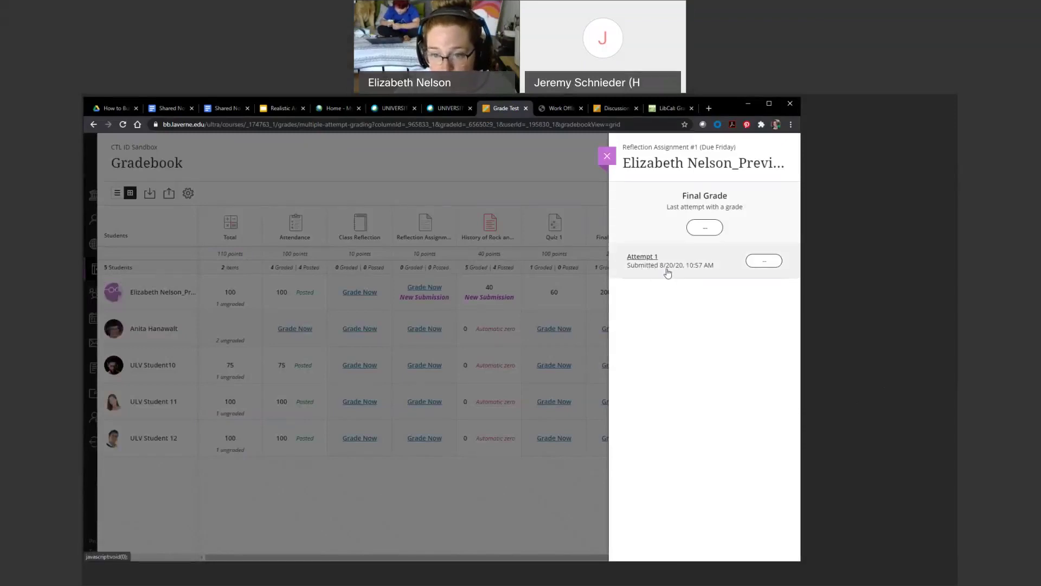
pyautogui.click(642, 257)
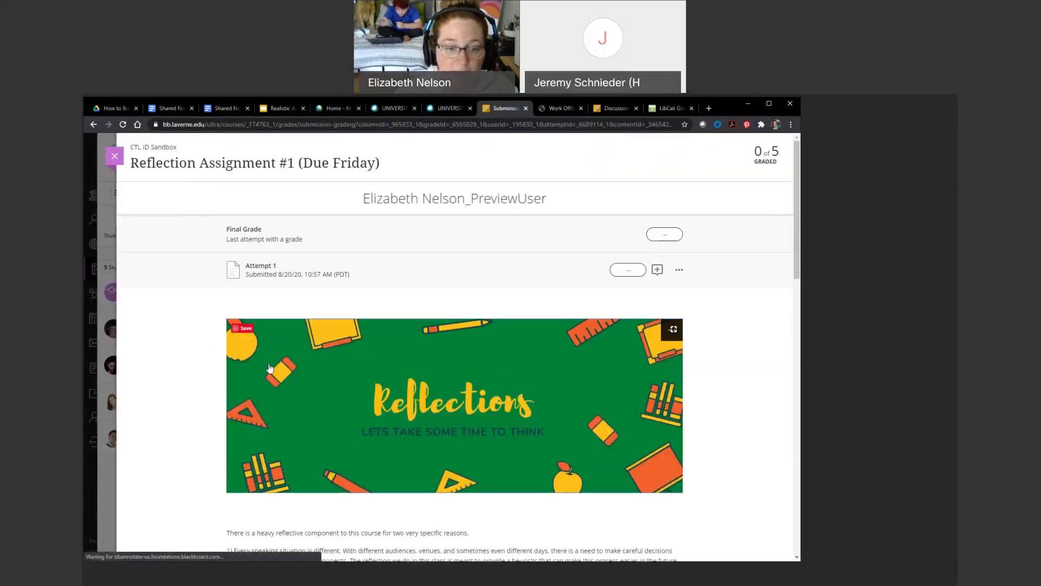
# - Review the assignment instructions and the submitted Final Exam - Draft.docx, and turn on the document viewer's comments panel
pyautogui.scroll(-3, 209, 423)
pyautogui.scroll(-6, 413, 431)
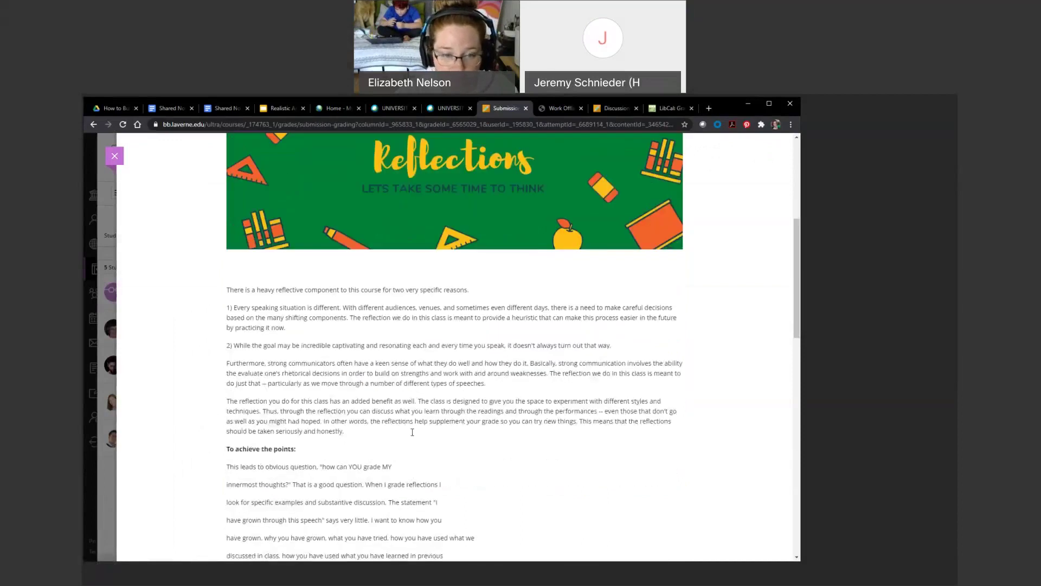
pyautogui.scroll(-3, 474, 419)
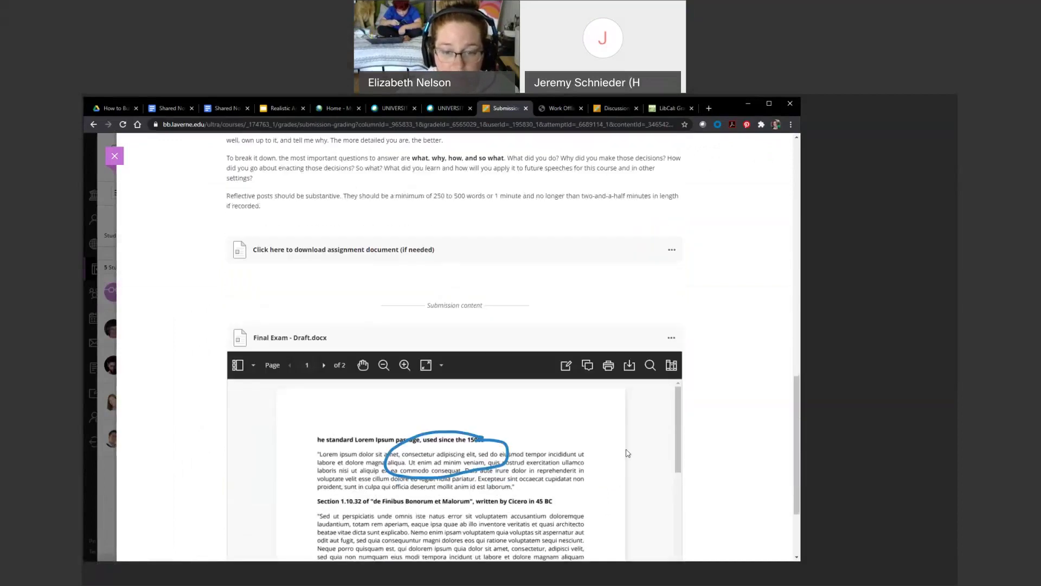
pyautogui.scroll(-2, 733, 439)
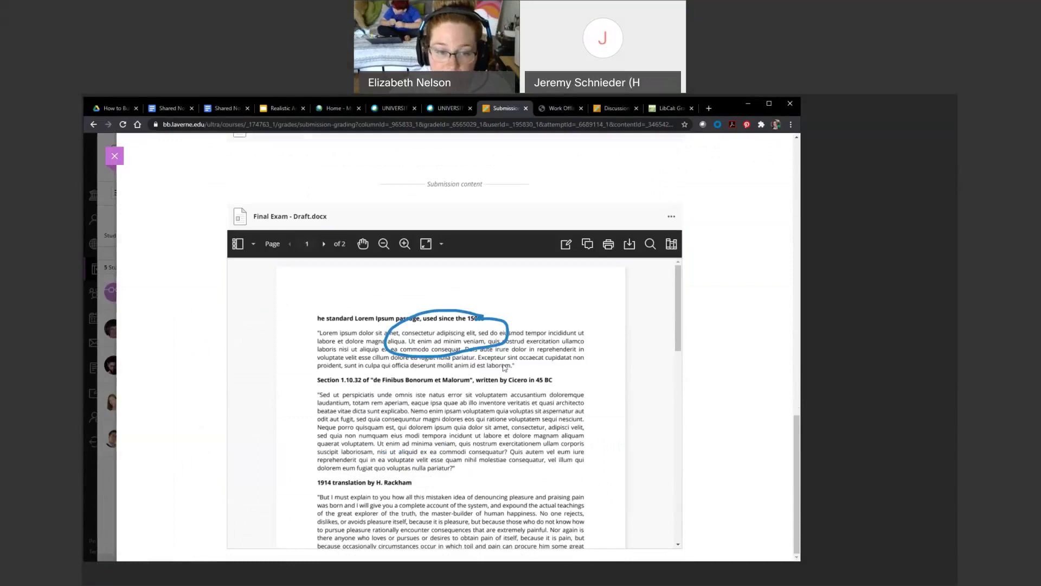
pyautogui.click(588, 244)
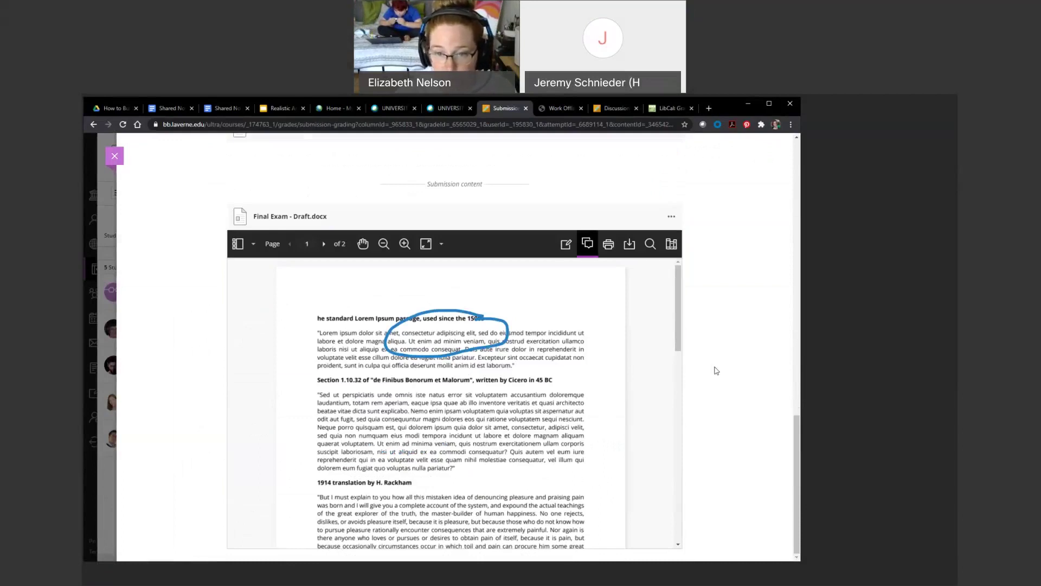
# - Grade Attempt 1 of the preview student's Reflection Assignment #1 submission with 10 out of 10 points
pyautogui.scroll(15, 707, 422)
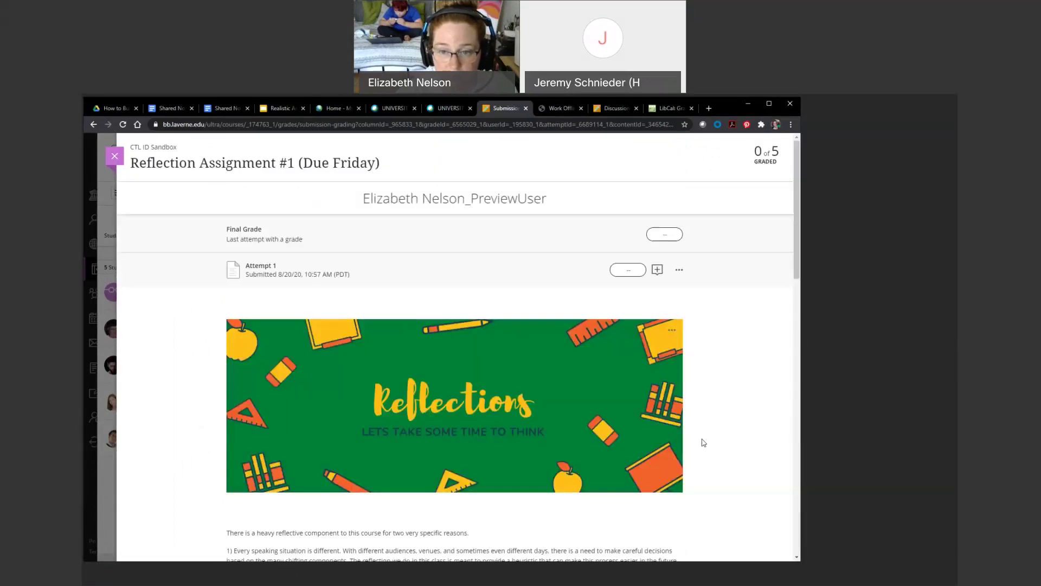
pyautogui.click(631, 270)
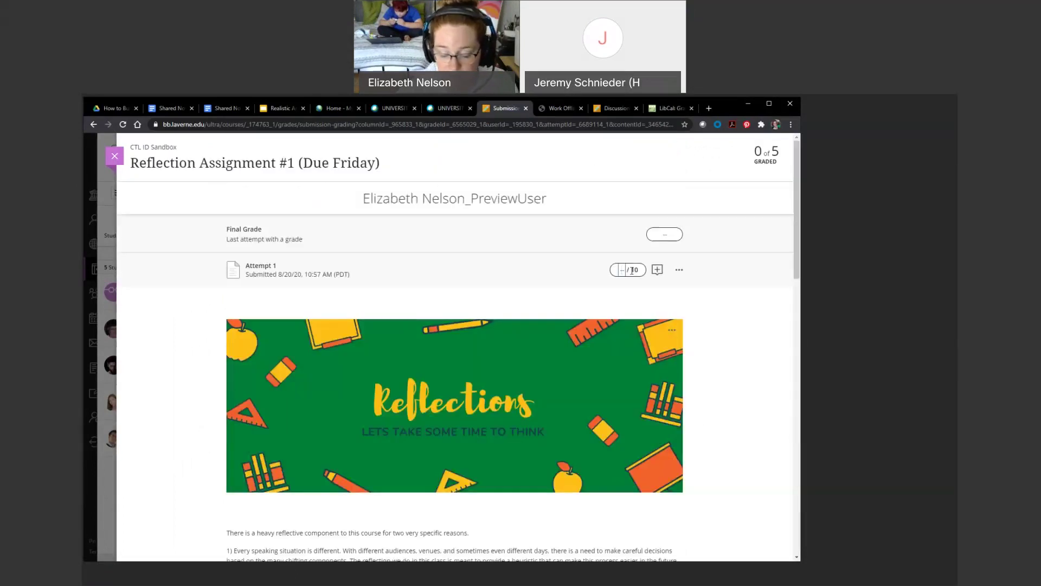
pyautogui.write('10')
pyautogui.click(676, 297)
# - Save the feedback "ifajeofiawmegbmriow;gjnaw;eg" for the preview student's attempt, and return to the gradebook grid
pyautogui.click(656, 271)
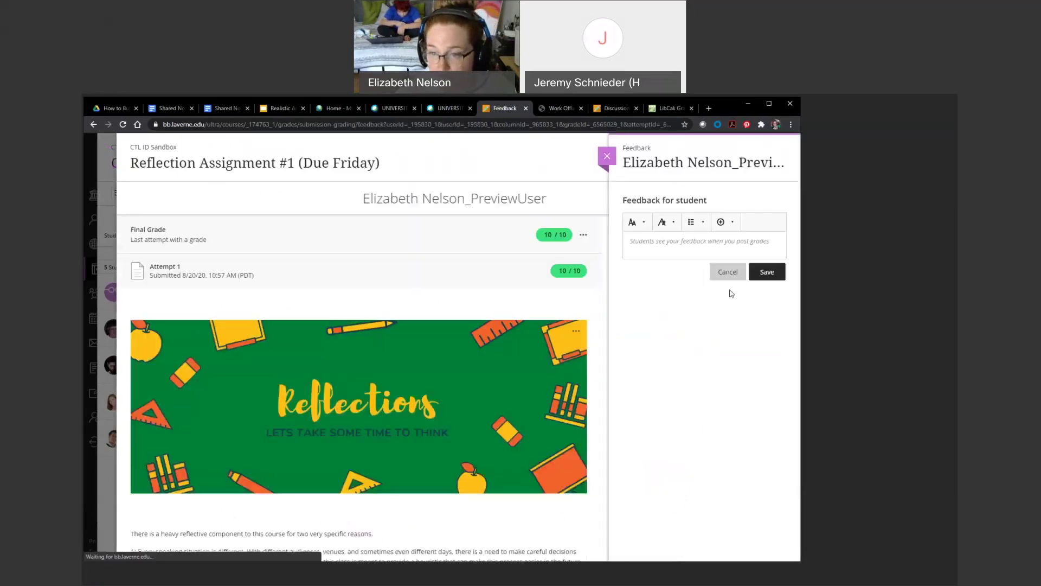
pyautogui.click(730, 224)
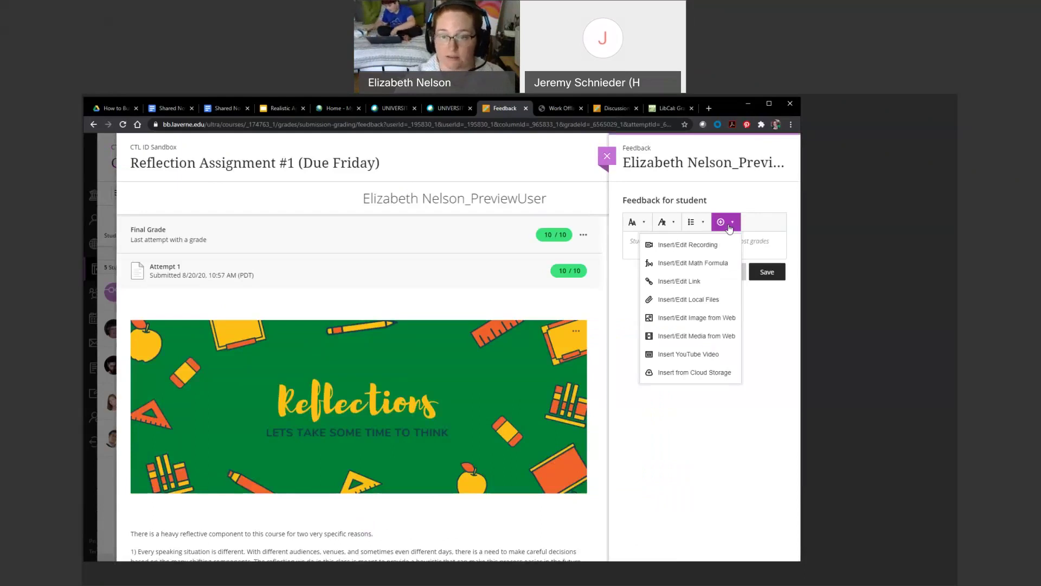
pyautogui.click(762, 248)
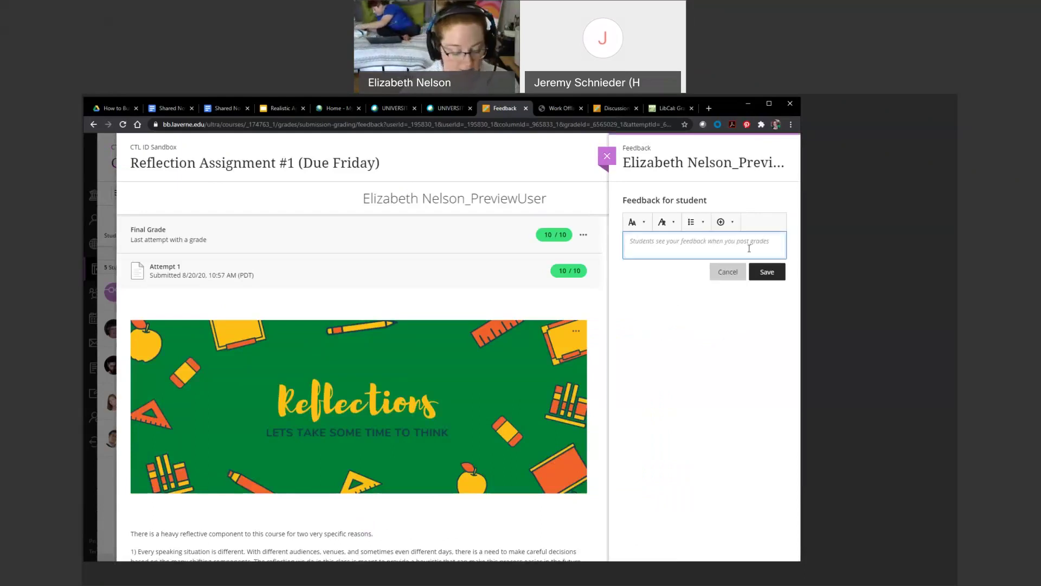
pyautogui.write('ifajeofiawmegbmriow;gjnaw;eg')
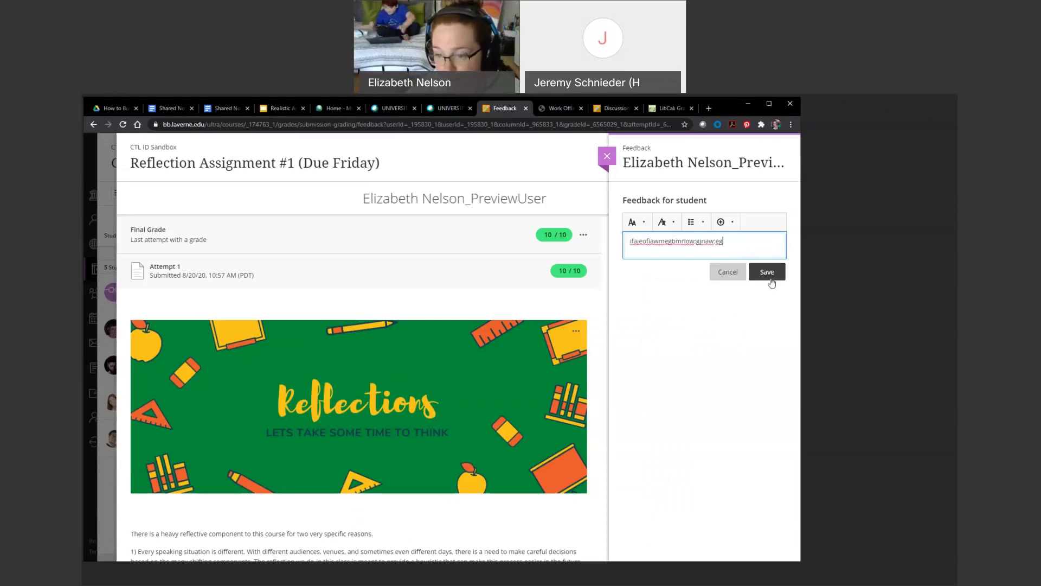
pyautogui.click(737, 312)
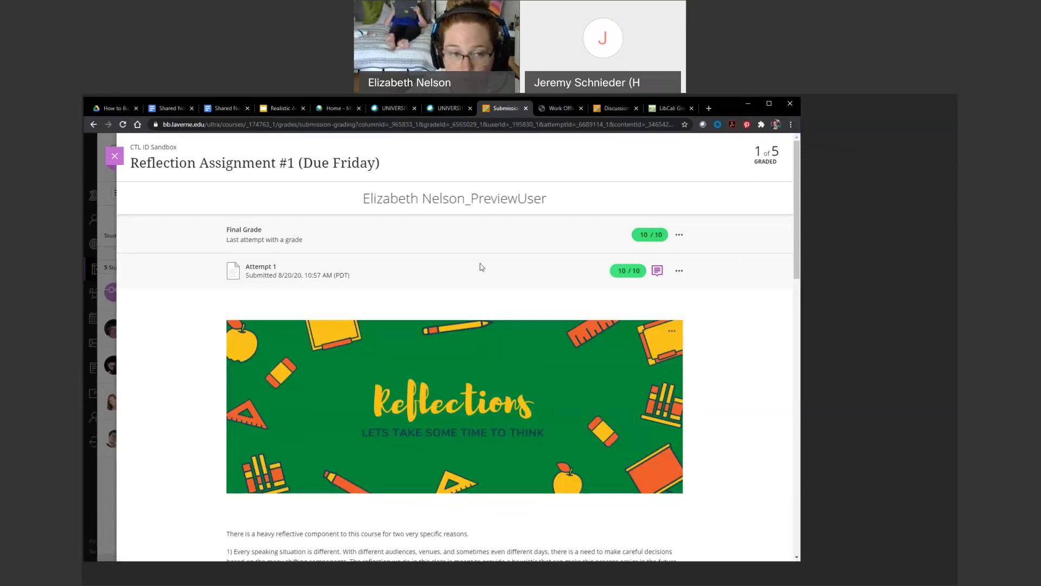
pyautogui.click(115, 156)
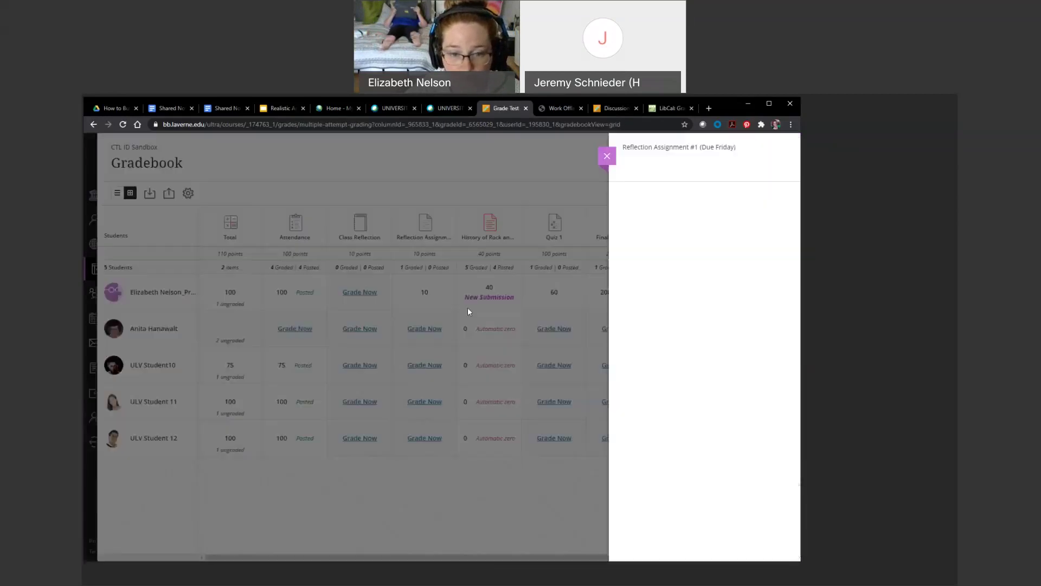
pyautogui.click(607, 157)
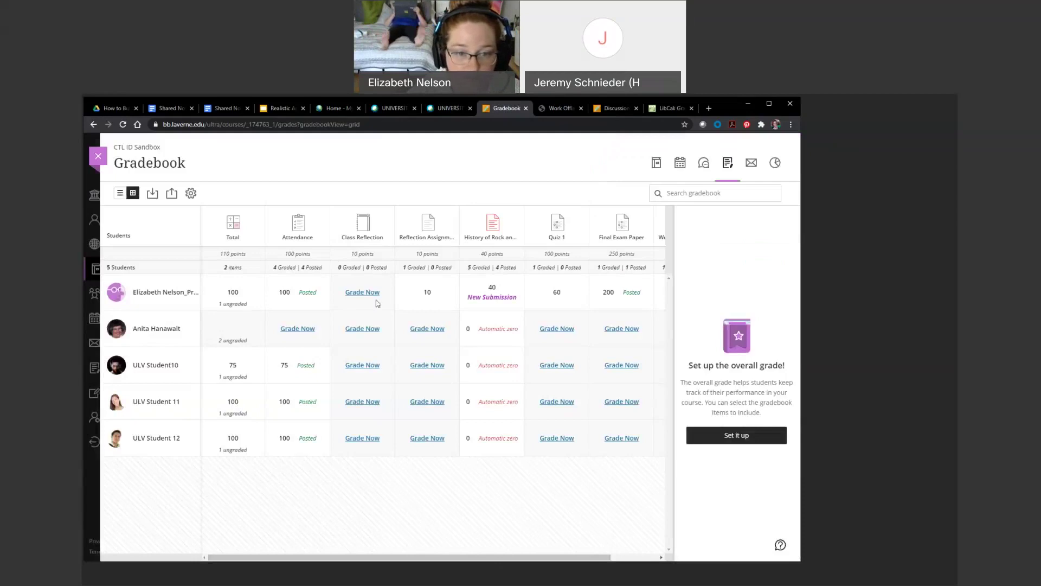
# - Review the option to post all Reflection Assignment #1 grades, cancel it, and post only the preview student's grade
pyautogui.click(430, 240)
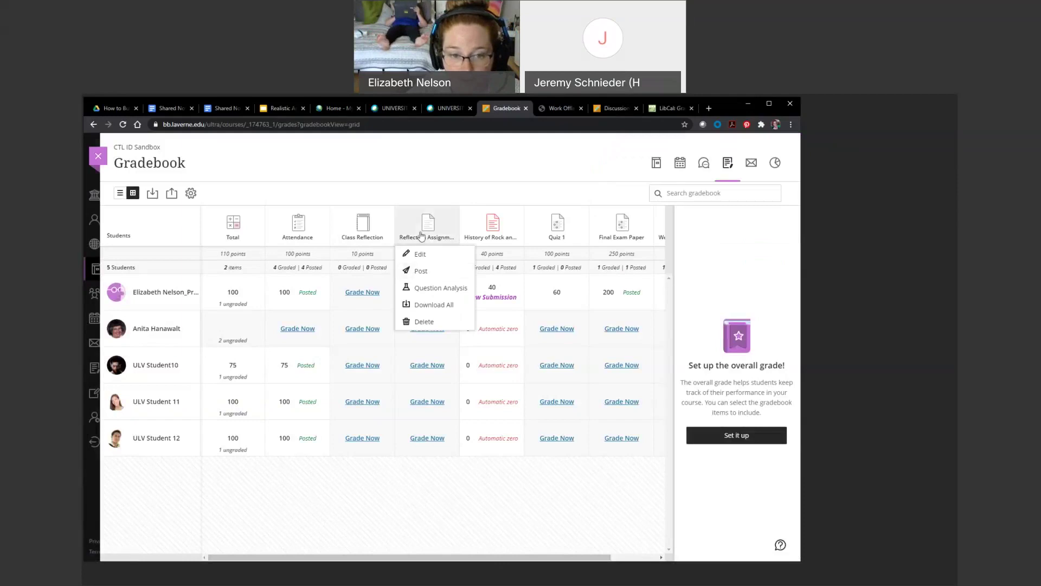
pyautogui.click(423, 272)
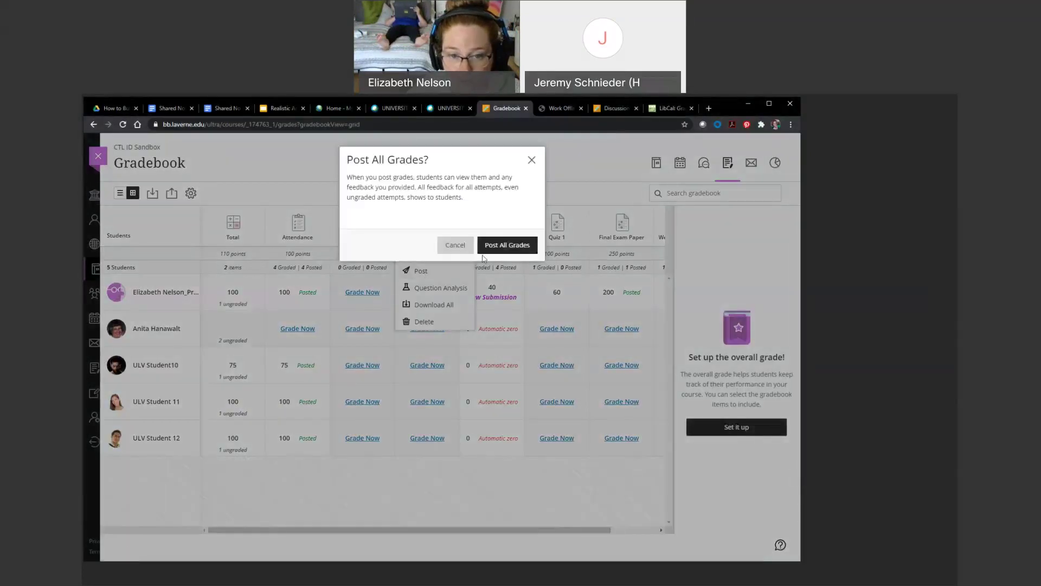
pyautogui.click(532, 159)
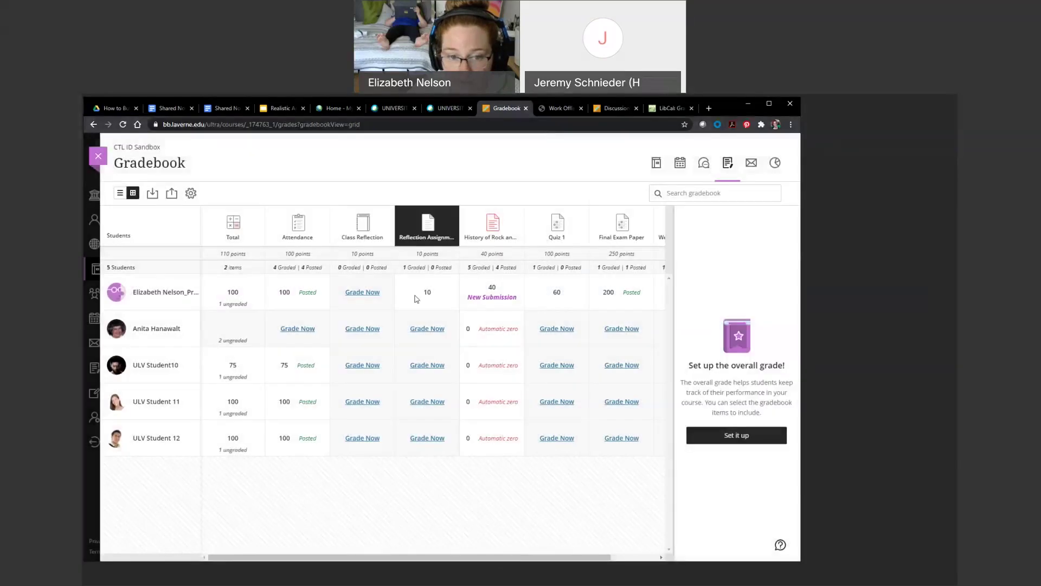
pyautogui.click(420, 293)
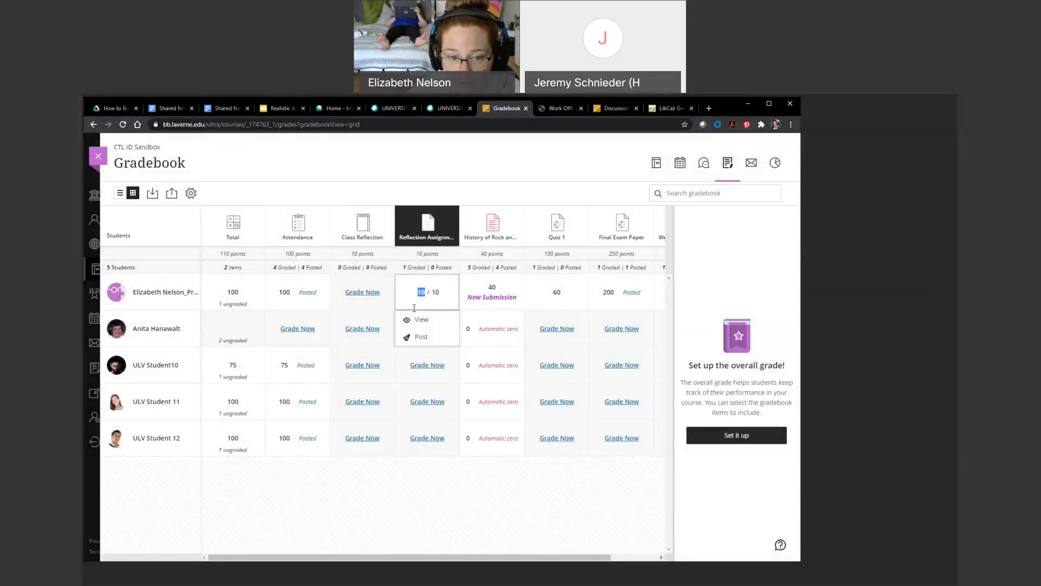
pyautogui.click(420, 337)
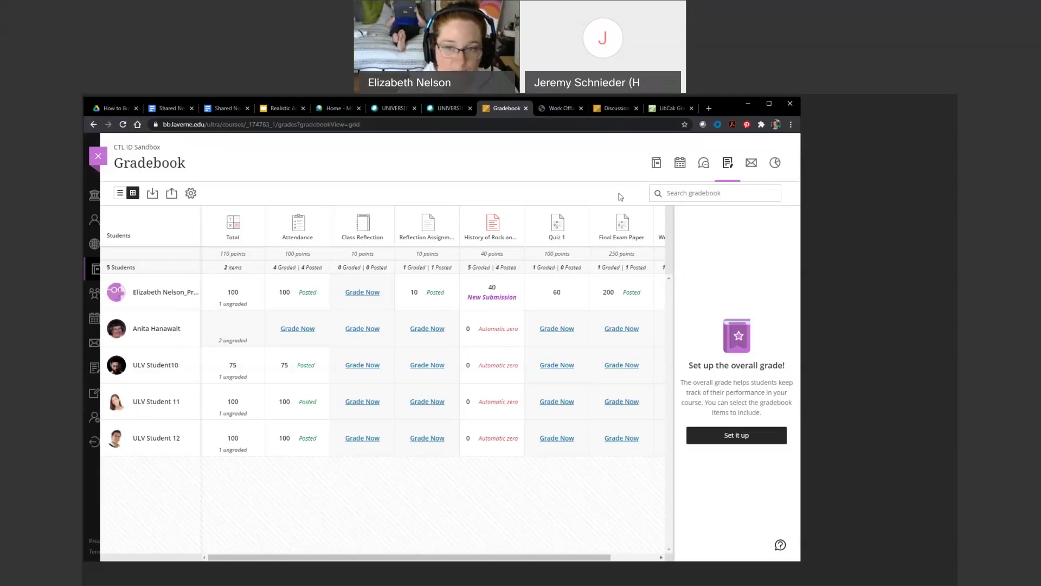
# - Start the student preview of the CTL ID Sandbox course and open its Course Grades page
pyautogui.click(656, 166)
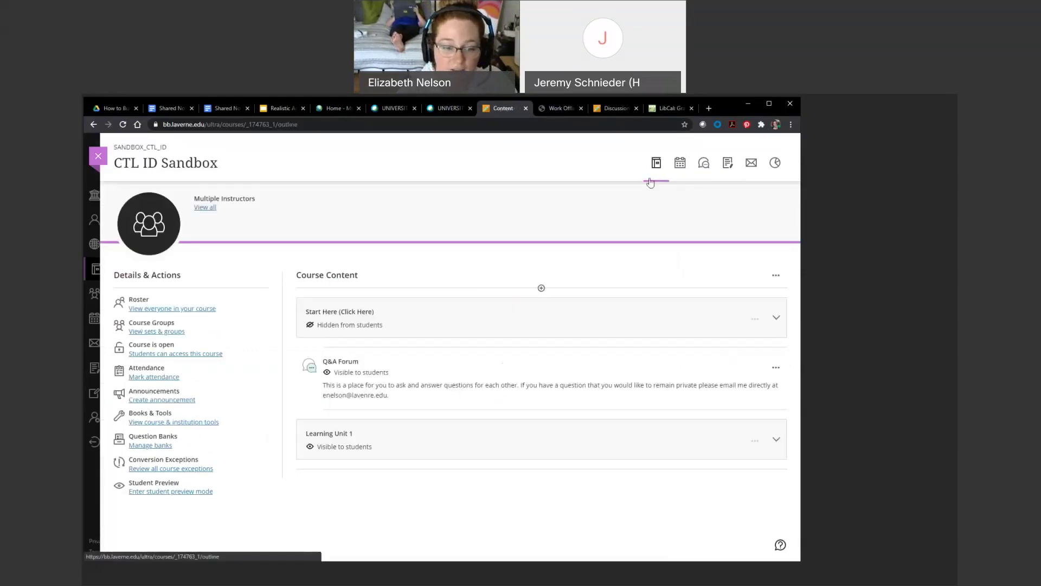
pyautogui.click(181, 492)
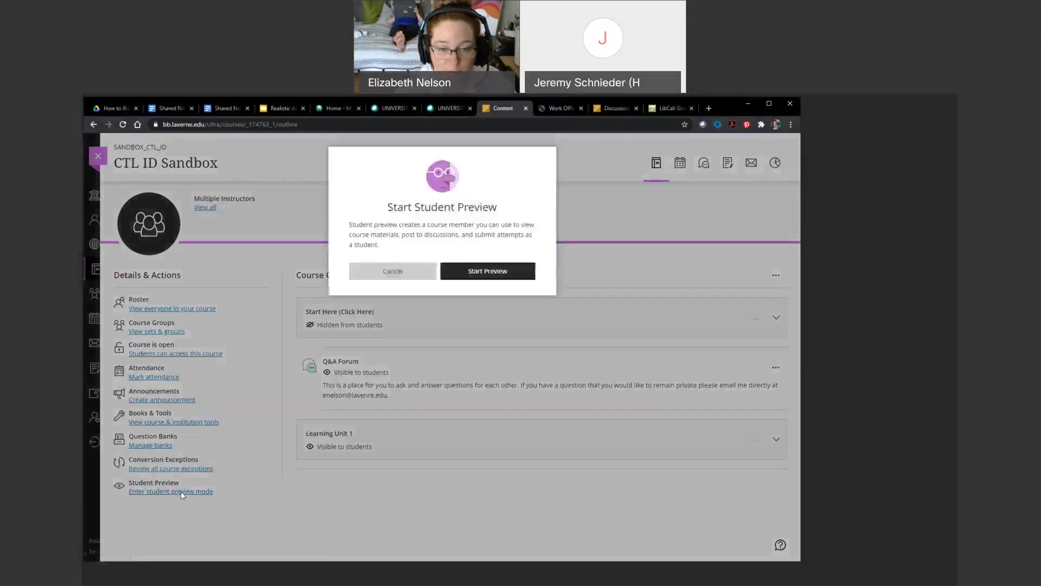
pyautogui.click(491, 273)
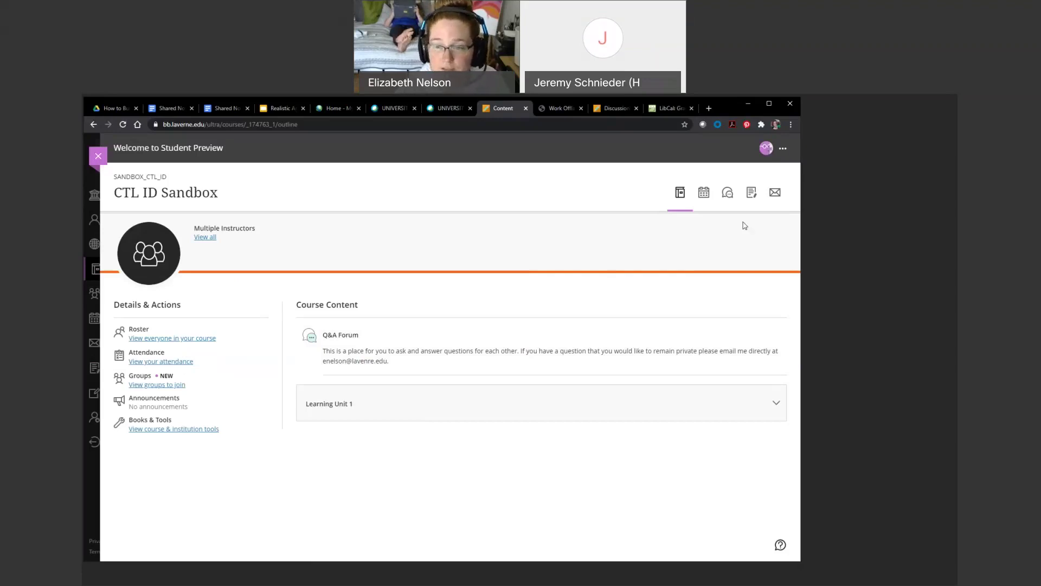
pyautogui.click(752, 194)
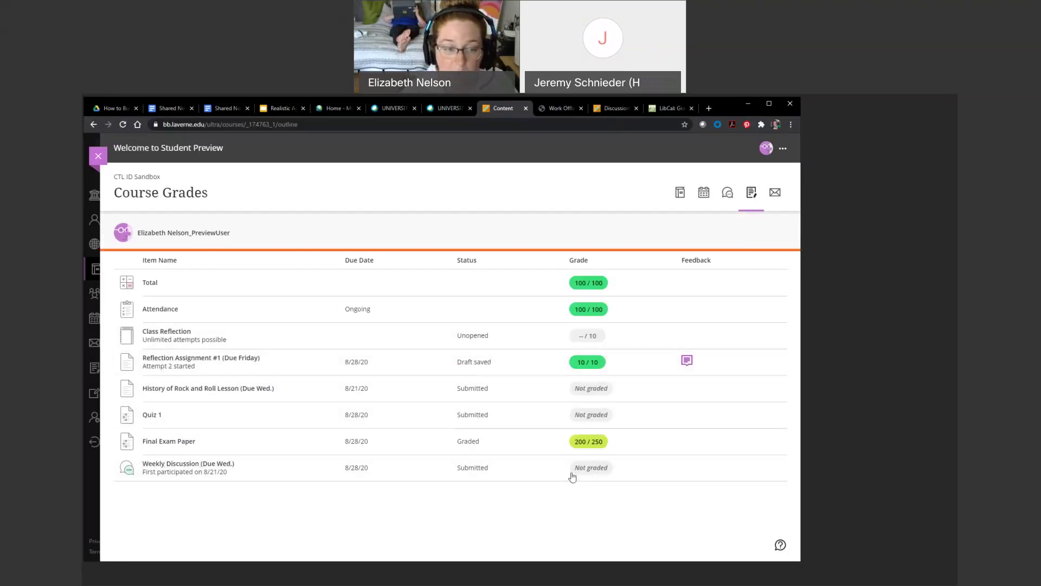
# - Review the details and assignment content of Reflection Assignment #1 as the student, and return to Course Grades
pyautogui.click(687, 361)
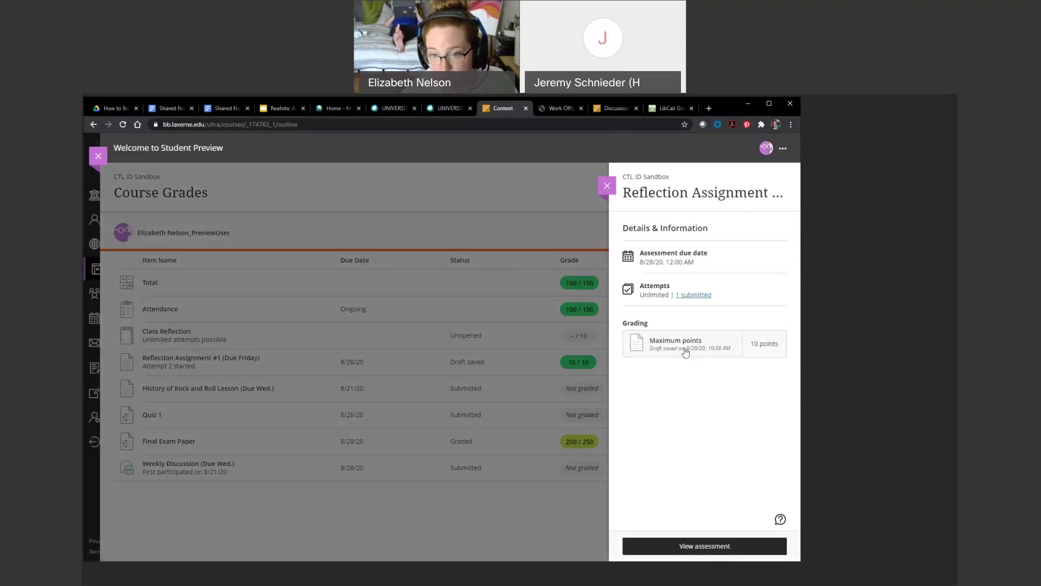
pyautogui.click(715, 551)
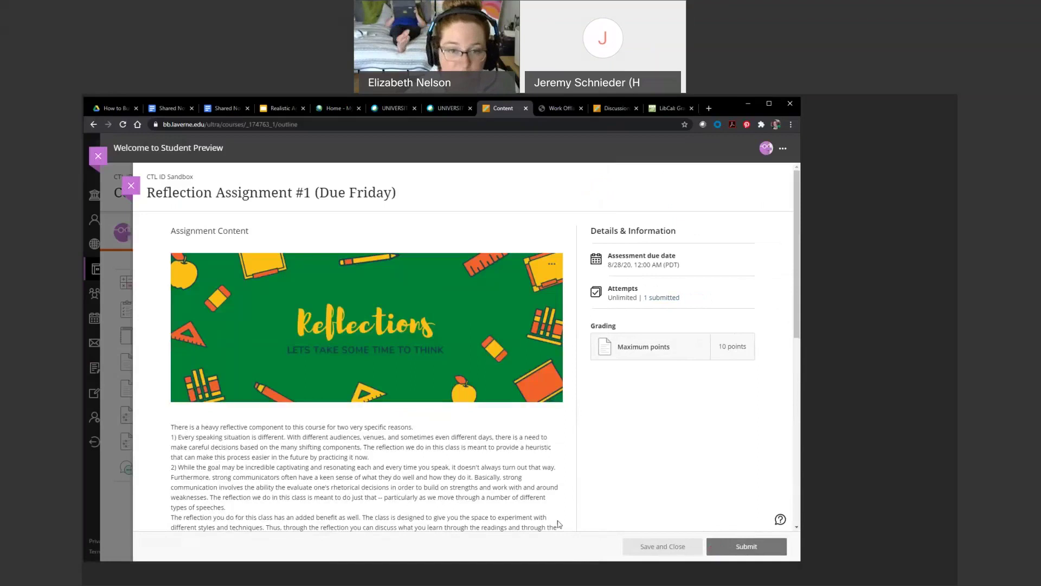
pyautogui.scroll(-10, 532, 457)
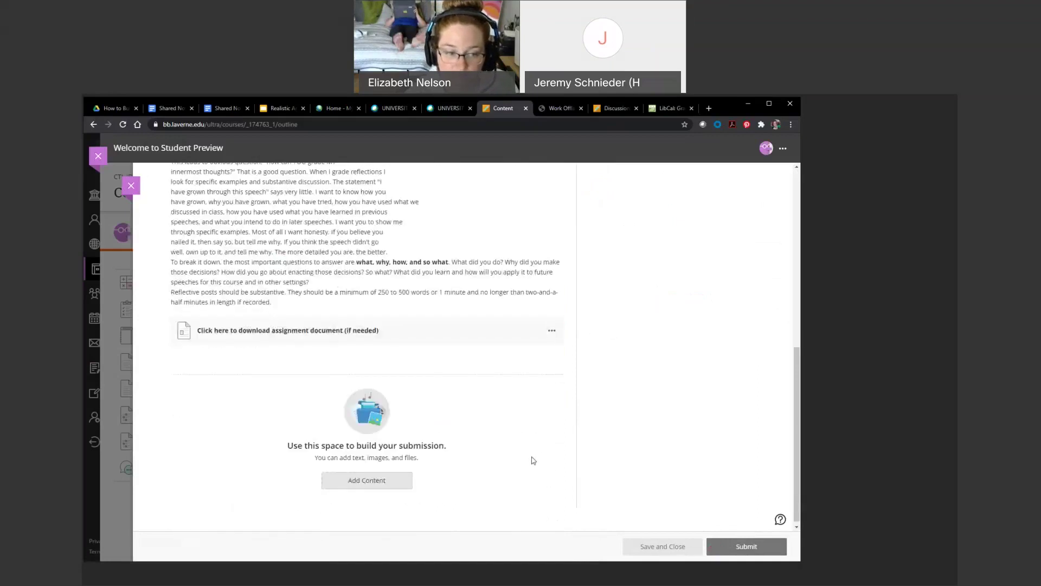
pyautogui.scroll(10, 532, 458)
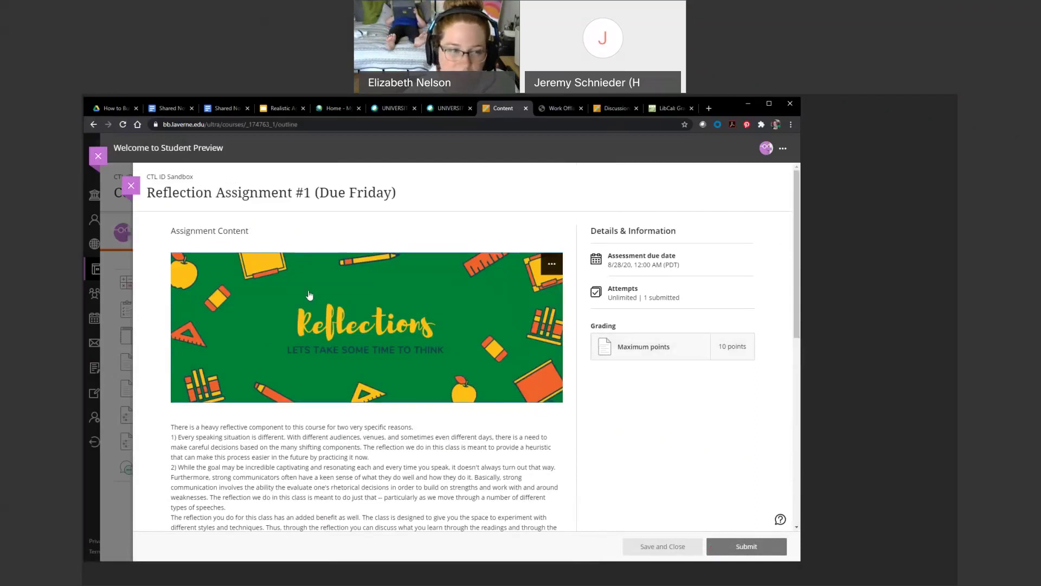
pyautogui.press('Escape')
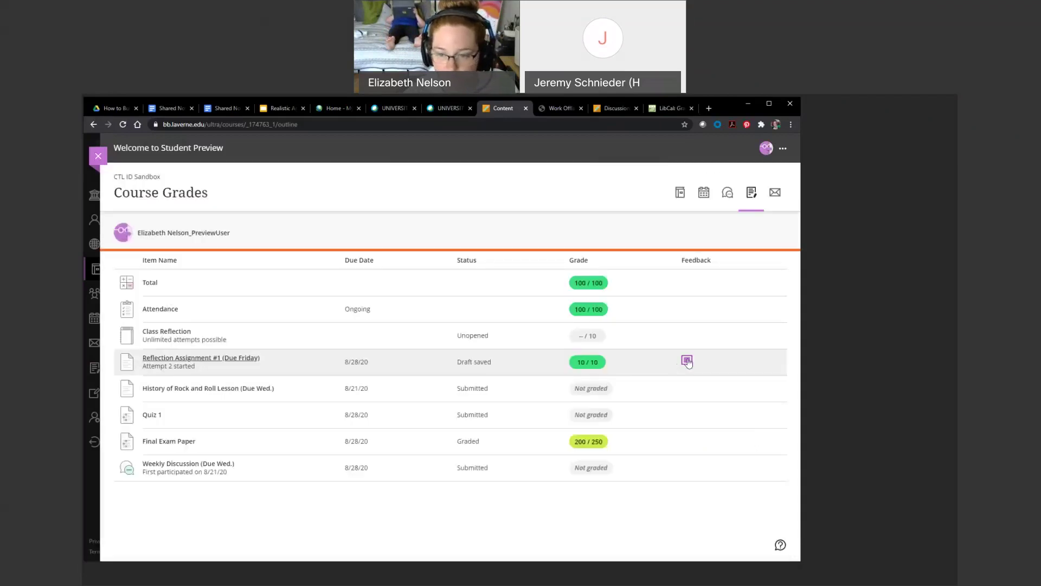
# - View the grade and instructor feedback on Attempt 1 of Reflection Assignment #1 as the student, and return to Course Grades
pyautogui.click(686, 360)
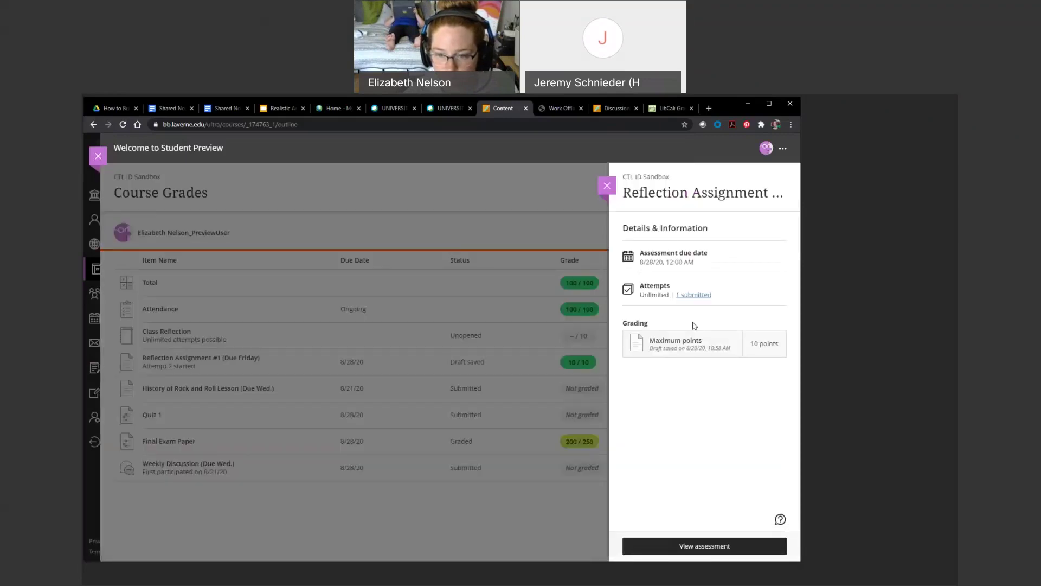
pyautogui.click(702, 349)
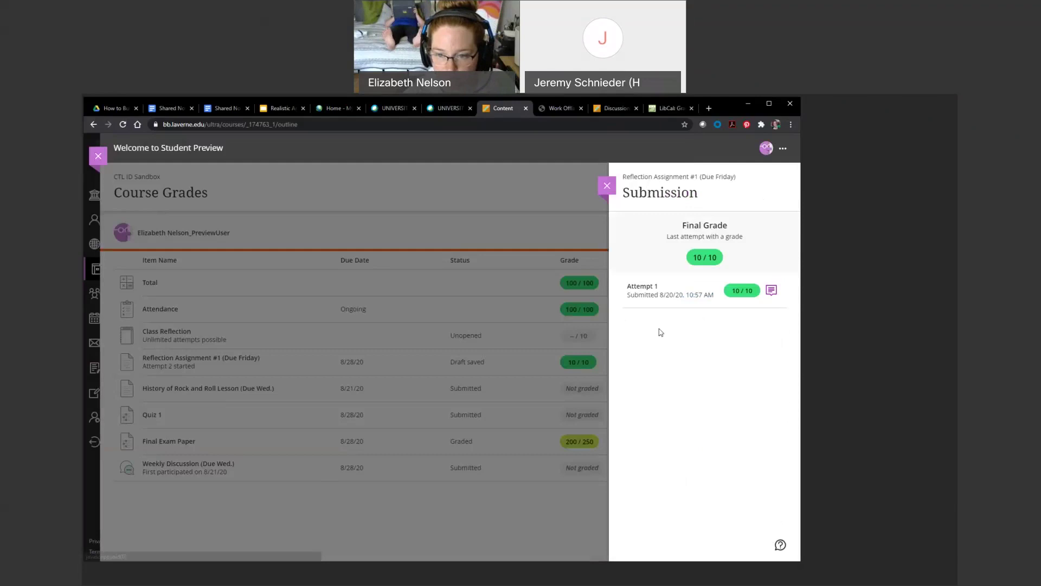
pyautogui.click(772, 291)
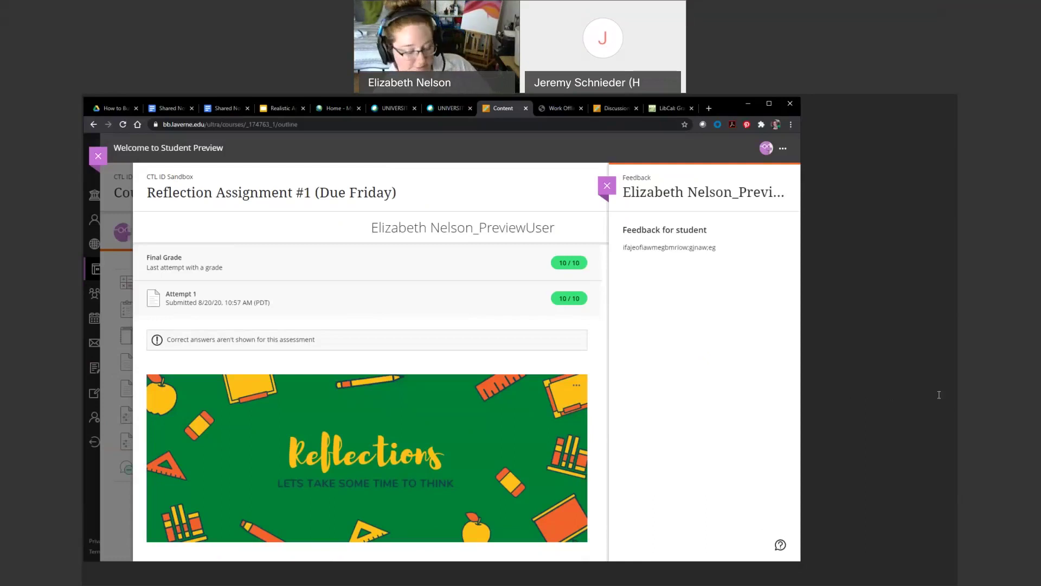
pyautogui.click(606, 191)
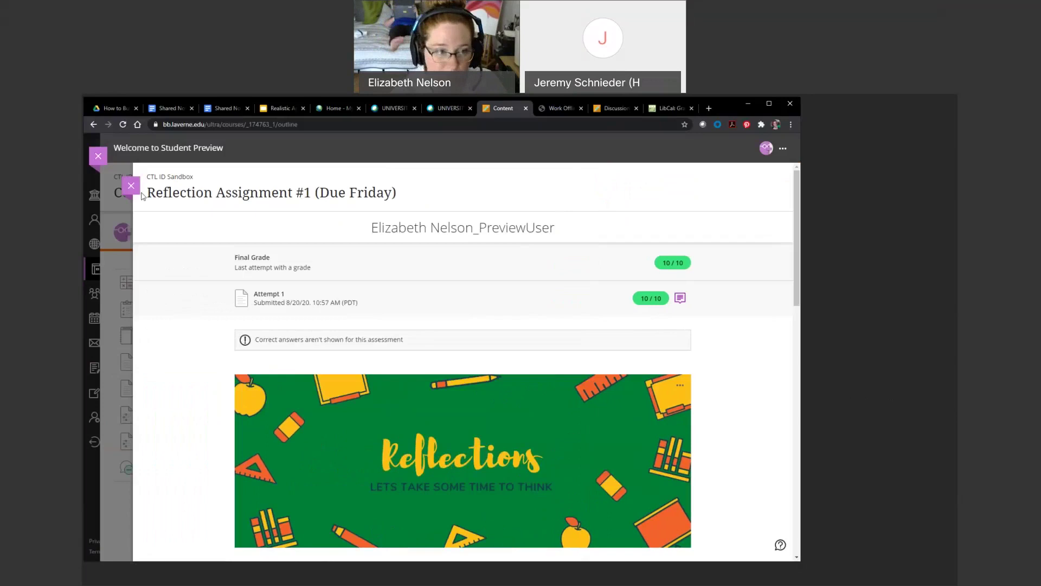
pyautogui.click(131, 187)
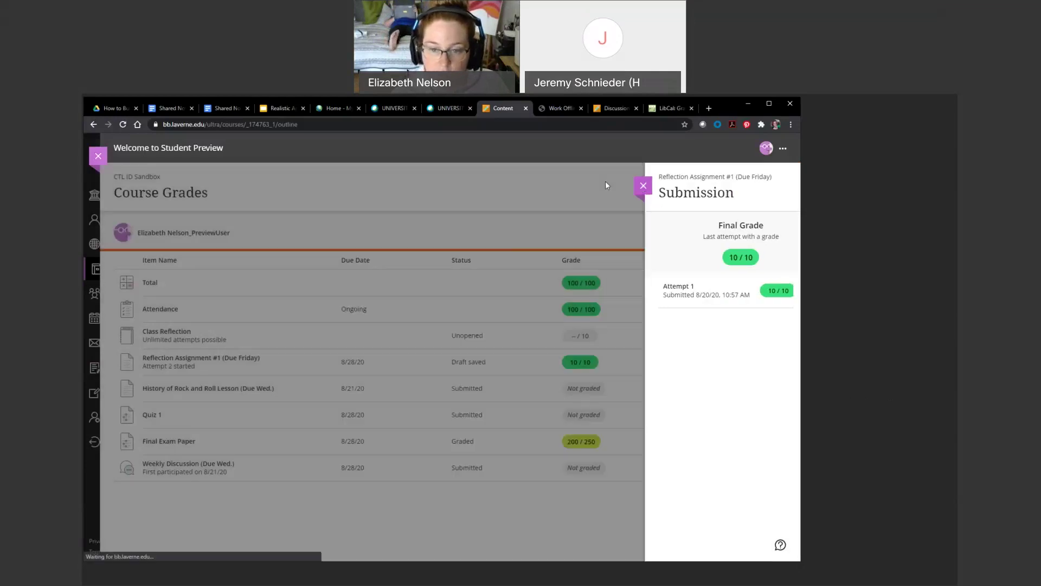
pyautogui.click(606, 186)
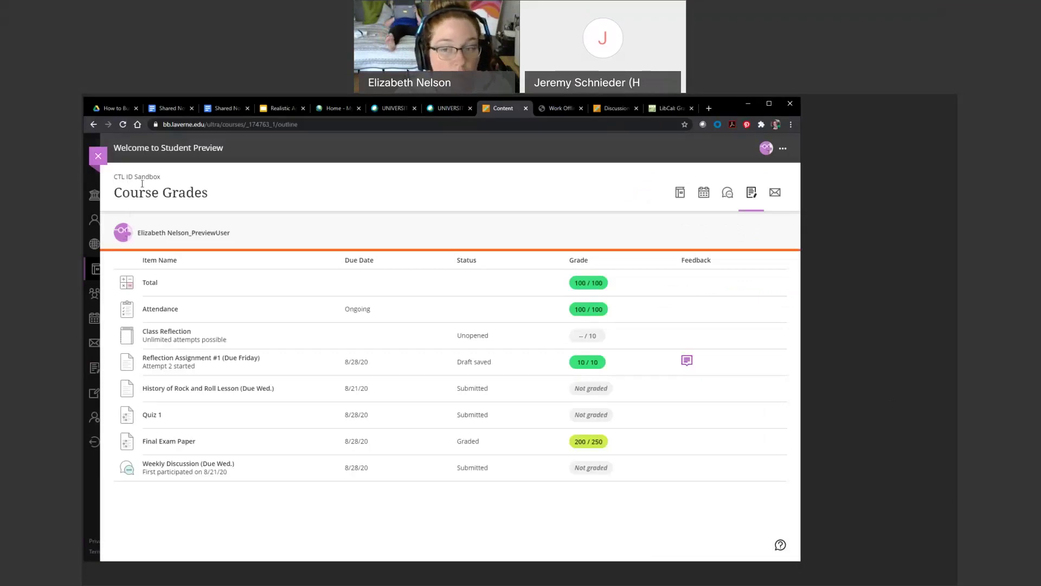
# - End the student preview and post all grades for History of Rock and Roll Lesson from the instructor gradebook's list view
pyautogui.click(782, 148)
pyautogui.click(715, 207)
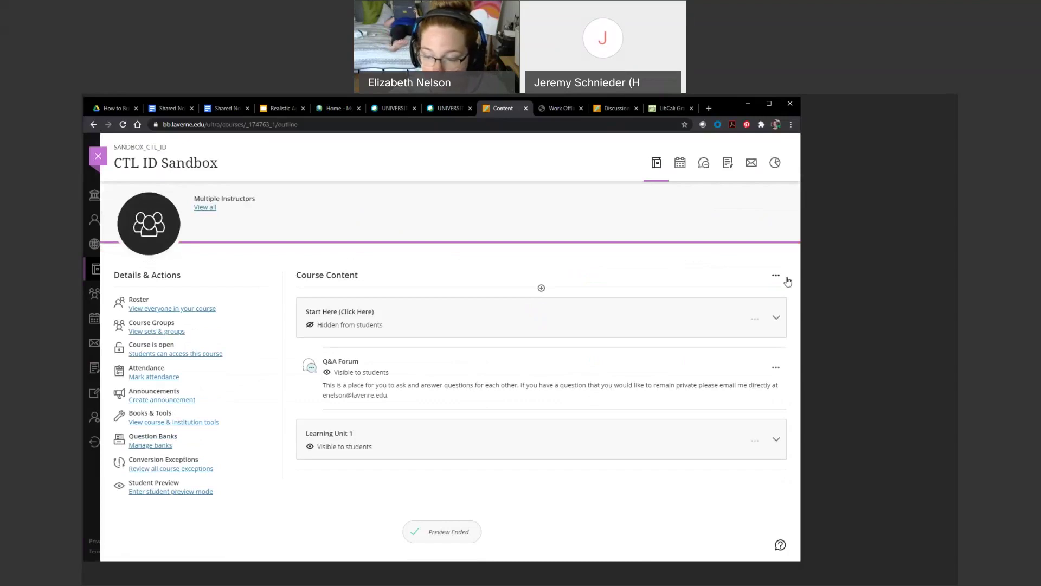
pyautogui.click(726, 169)
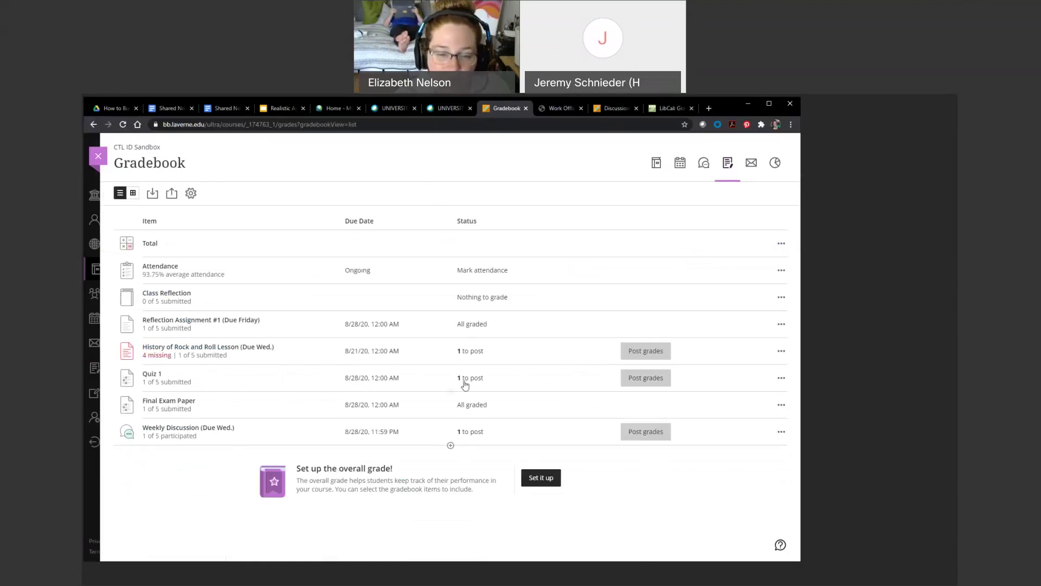
pyautogui.click(657, 354)
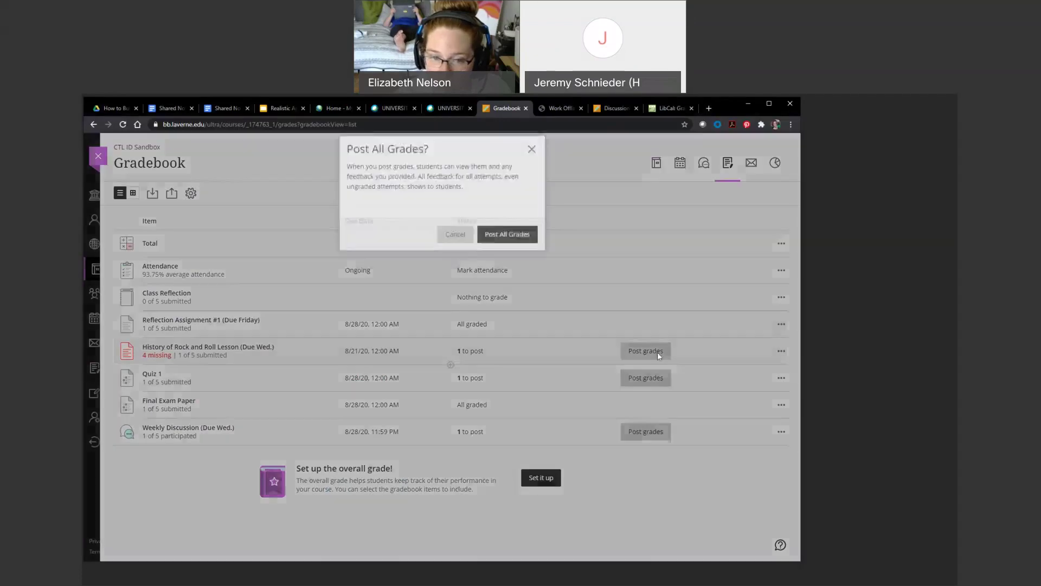
pyautogui.click(506, 245)
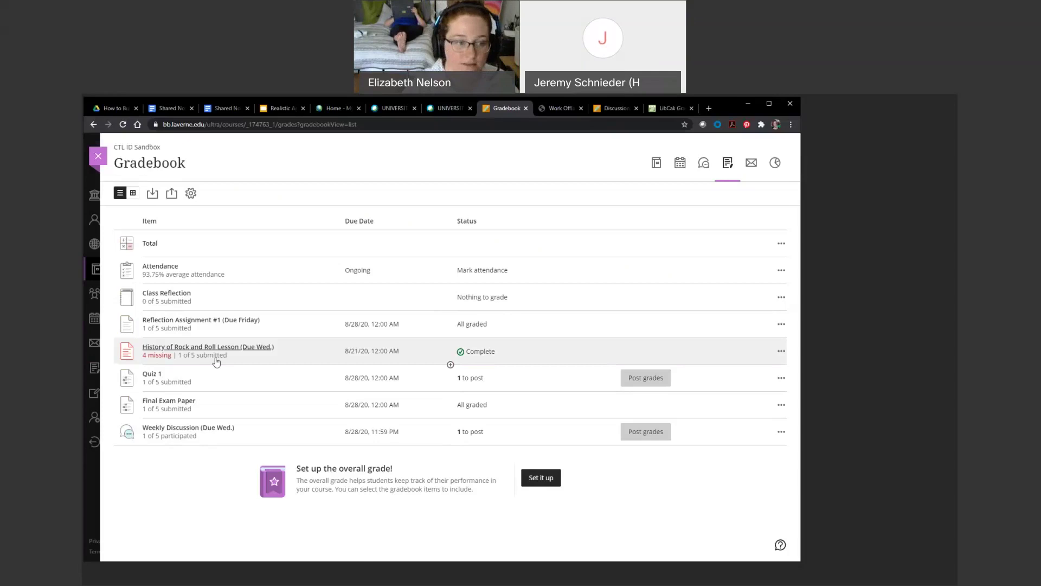
# - Leave the sandbox course and open the Online Teaching Certification - Summer 2020 course
pyautogui.click(99, 161)
pyautogui.scroll(-7, 360, 423)
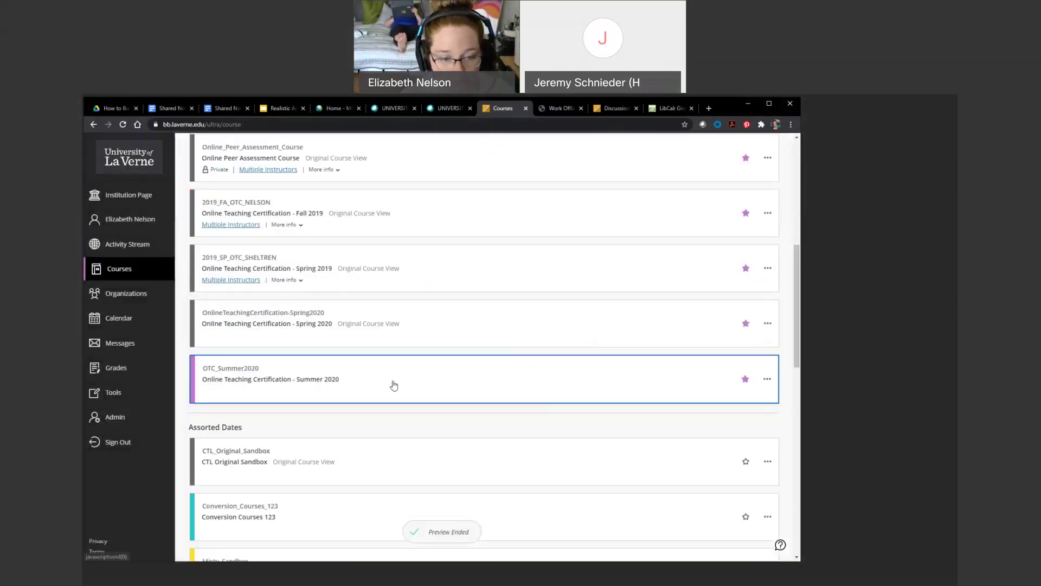
pyautogui.click(394, 385)
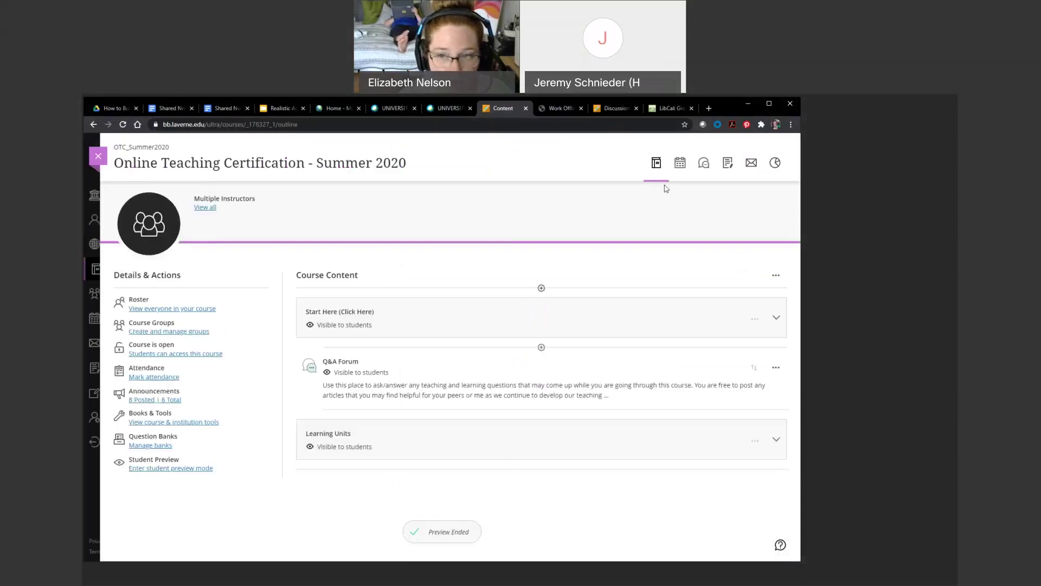
# - Review the items, due dates and grading status in the Online Teaching Certification - Summer 2020 gradebook
pyautogui.click(729, 166)
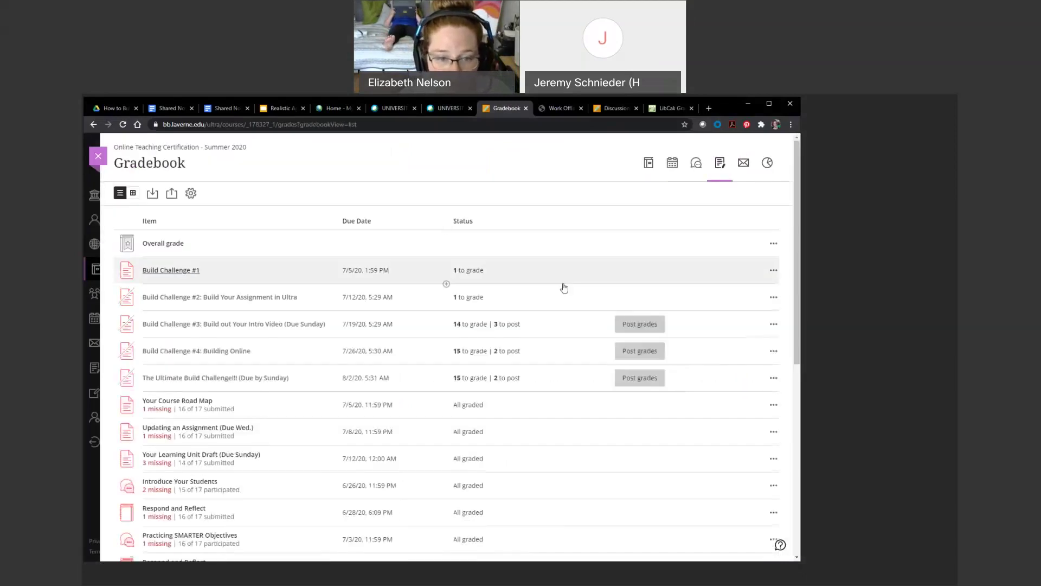
pyautogui.scroll(-3, 564, 287)
pyautogui.scroll(-3, 502, 247)
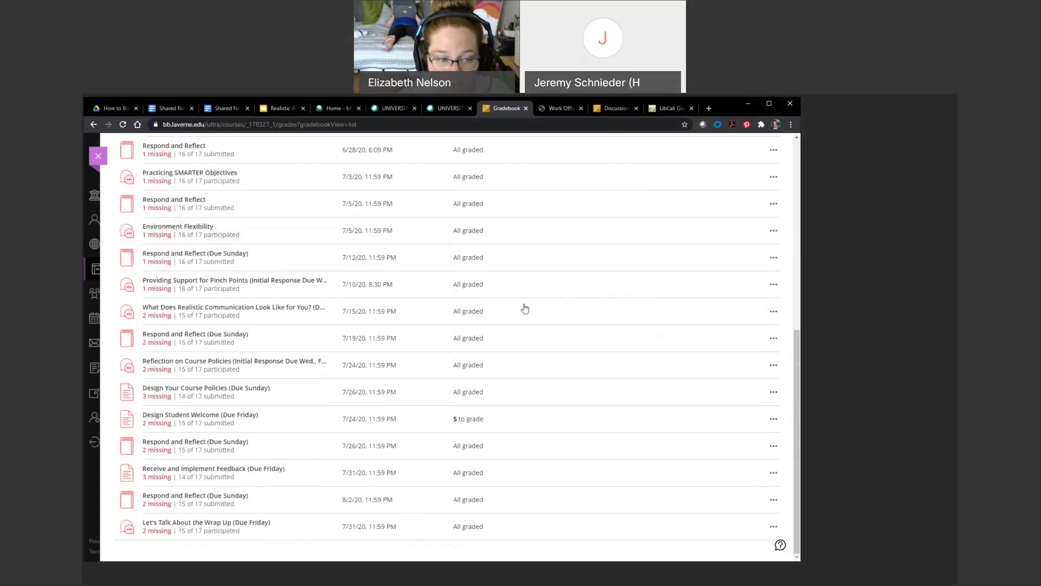
pyautogui.scroll(6, 526, 418)
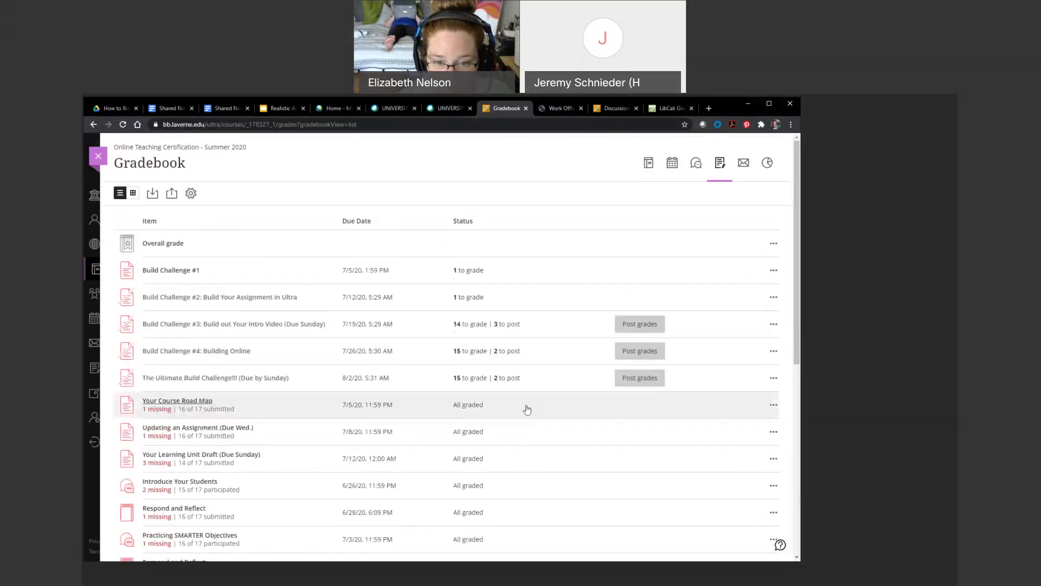
pyautogui.scroll(-6, 542, 434)
pyautogui.scroll(6, 535, 489)
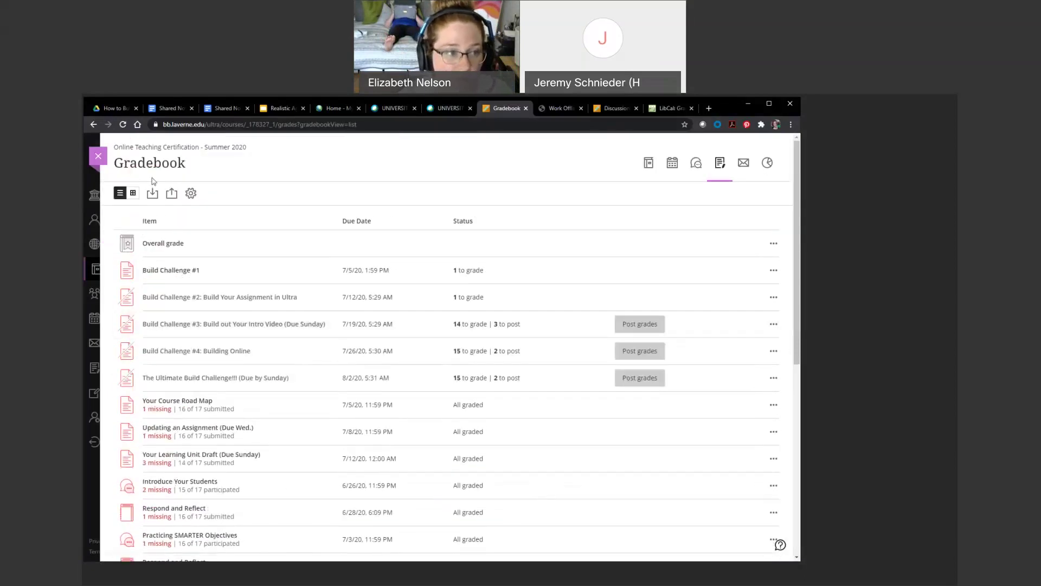
# - Leave the certification course and open the gradebook of the CTL ID Sandbox course
pyautogui.click(98, 156)
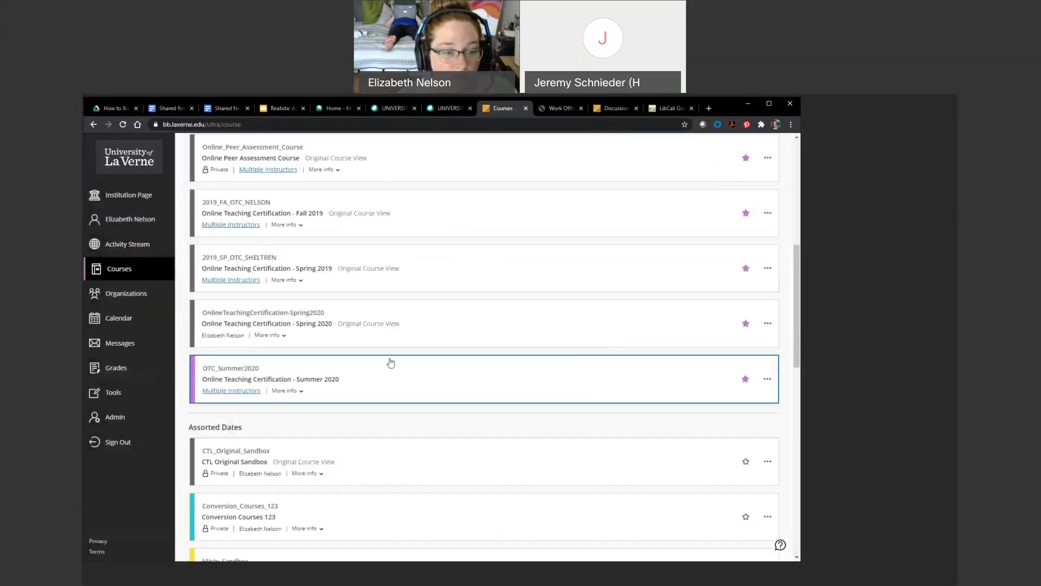
pyautogui.scroll(6, 391, 362)
pyautogui.click(331, 296)
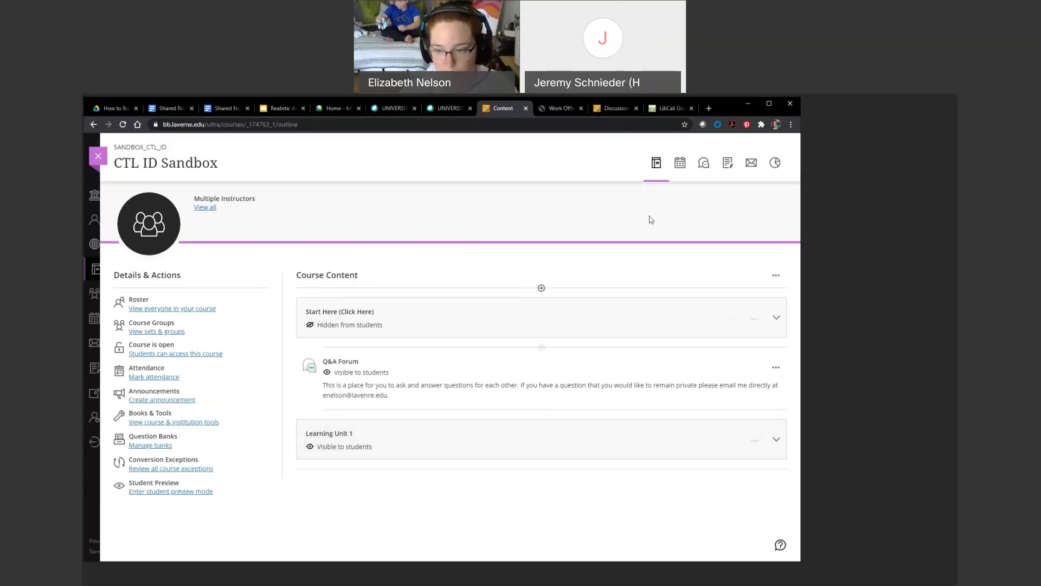
pyautogui.click(728, 163)
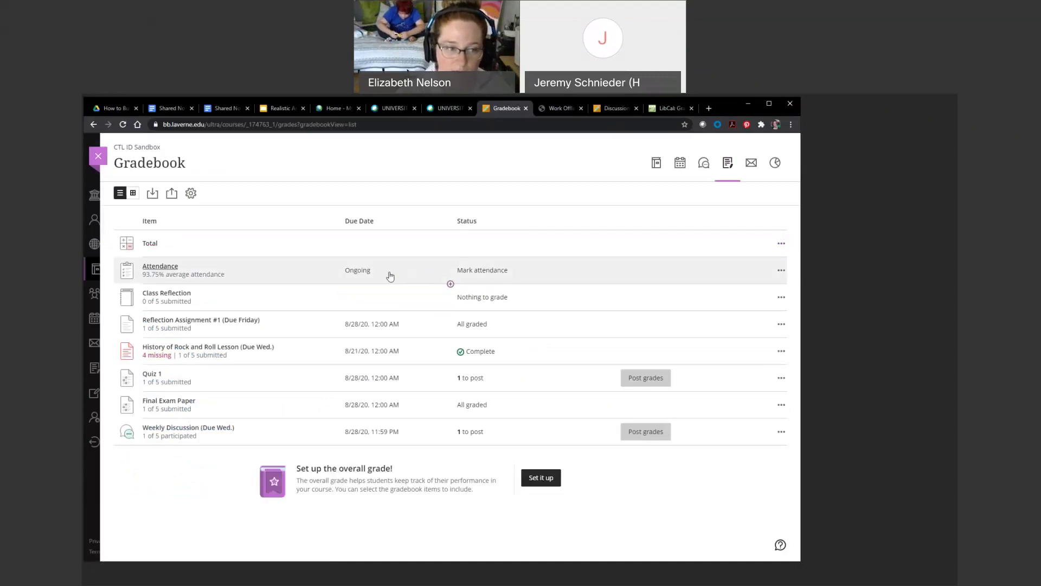
# - Open the Letter grading schema in the gradebook settings and insert a row below A+ with a lower limit of 96%
pyautogui.click(191, 196)
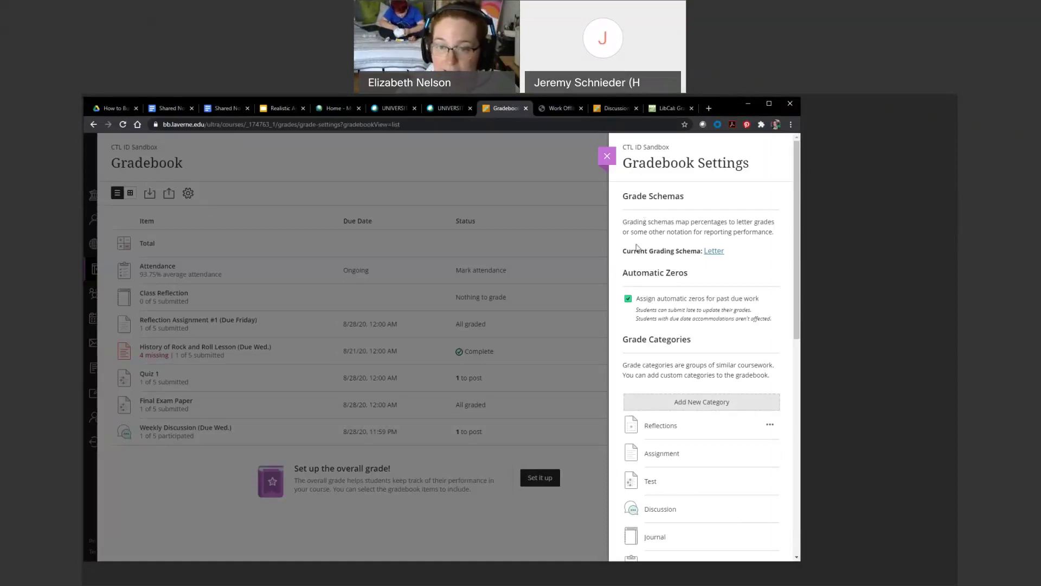
pyautogui.click(714, 251)
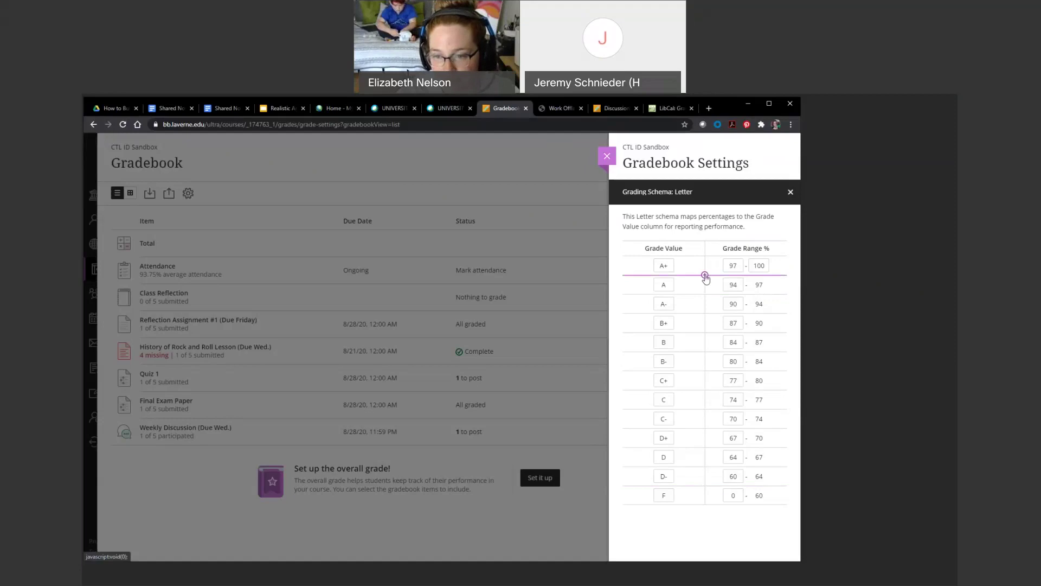
pyautogui.click(705, 275)
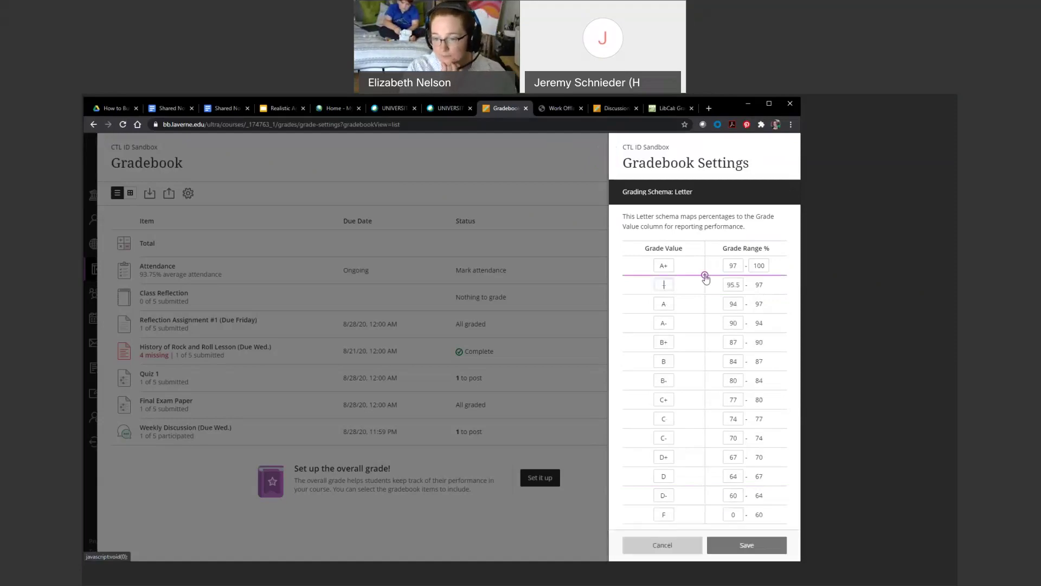
pyautogui.doubleClick(735, 284)
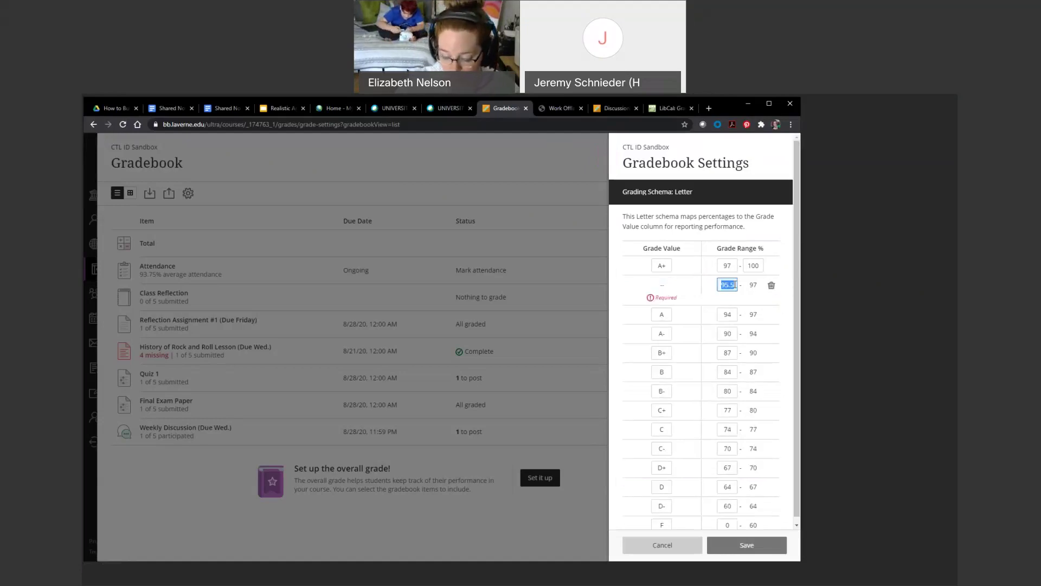
pyautogui.write('96')
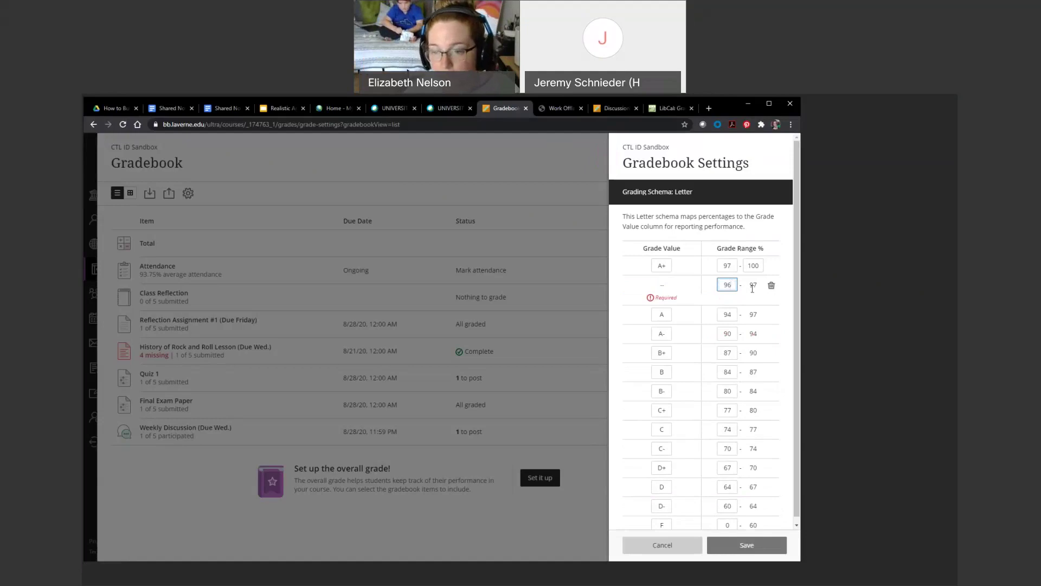
# - Insert another schema row above A with a lower limit of 93%, and delete the unnamed 96% row
pyautogui.moveTo(701, 307)
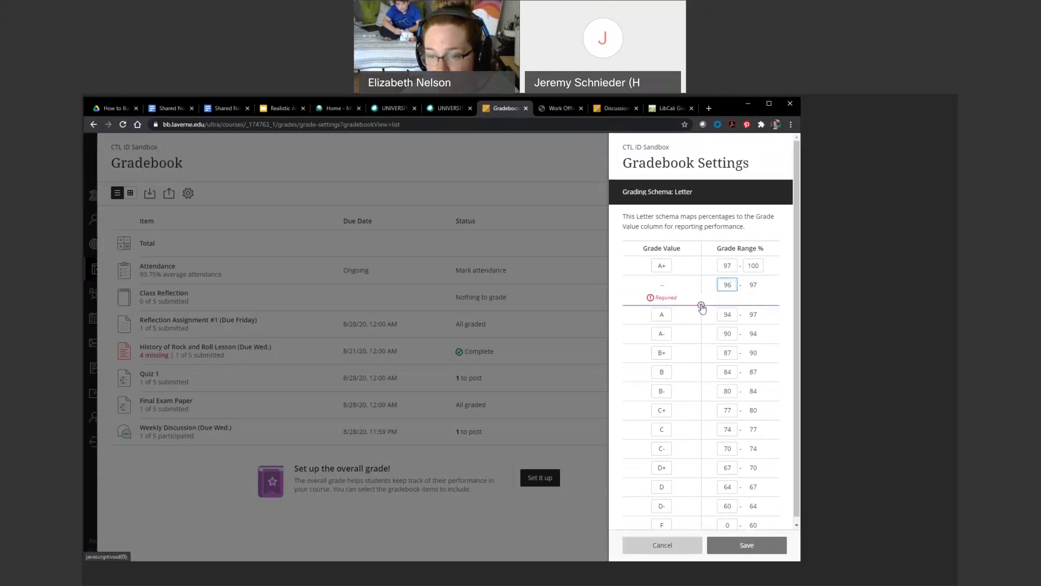
pyautogui.click(701, 305)
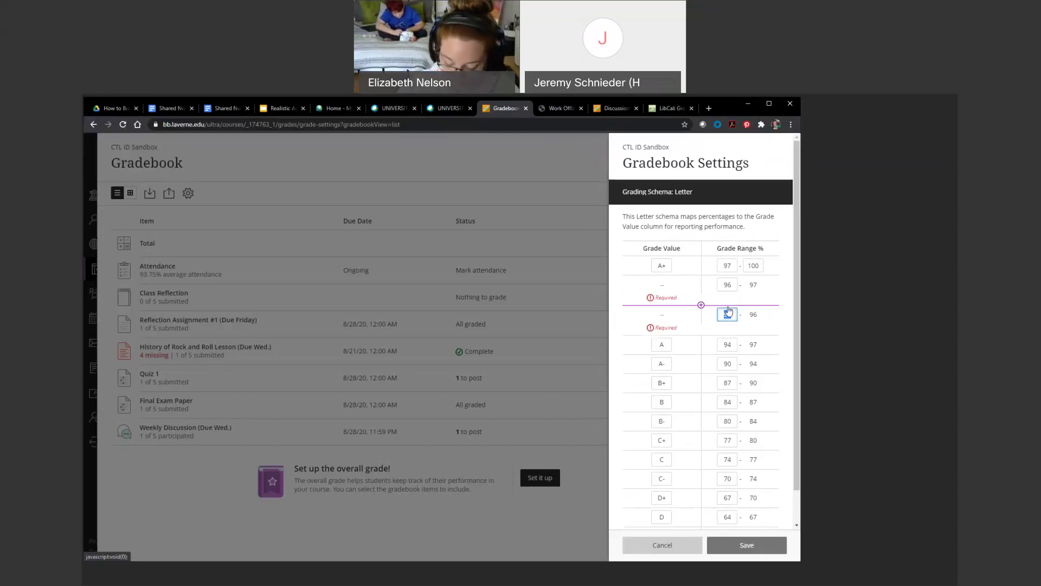
pyautogui.write('9')
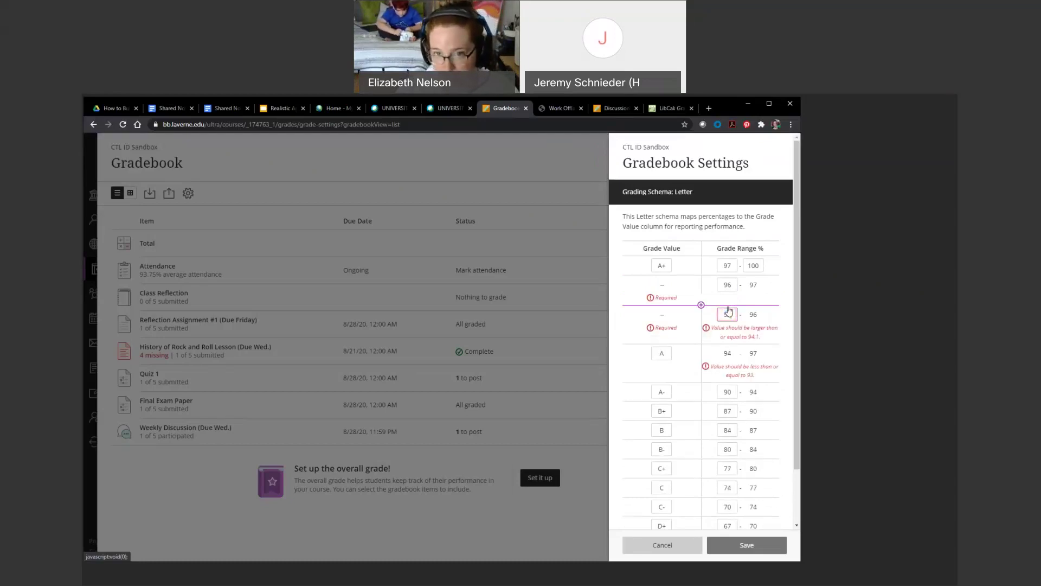
pyautogui.write('3')
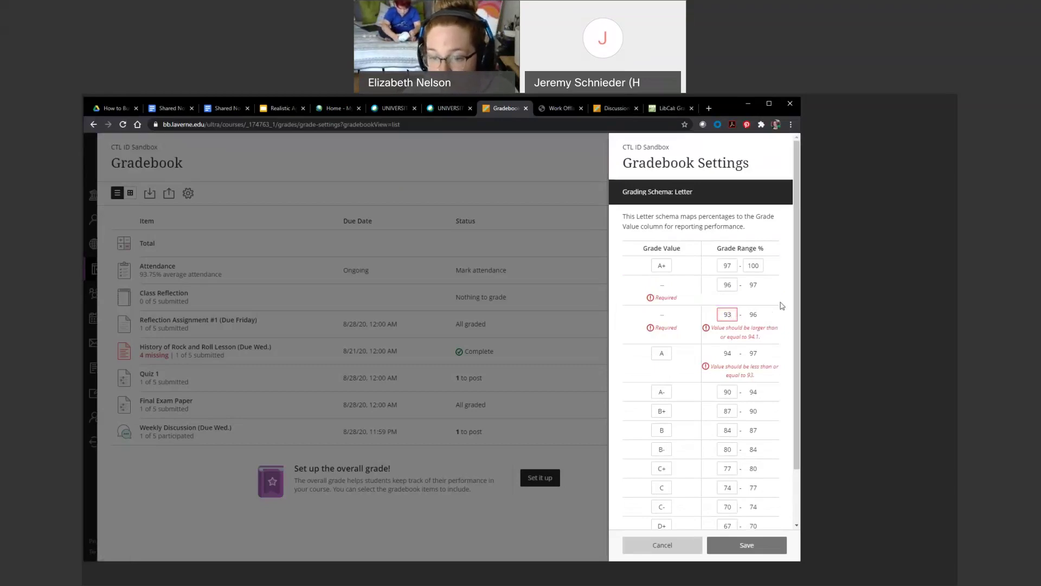
pyautogui.moveTo(773, 296)
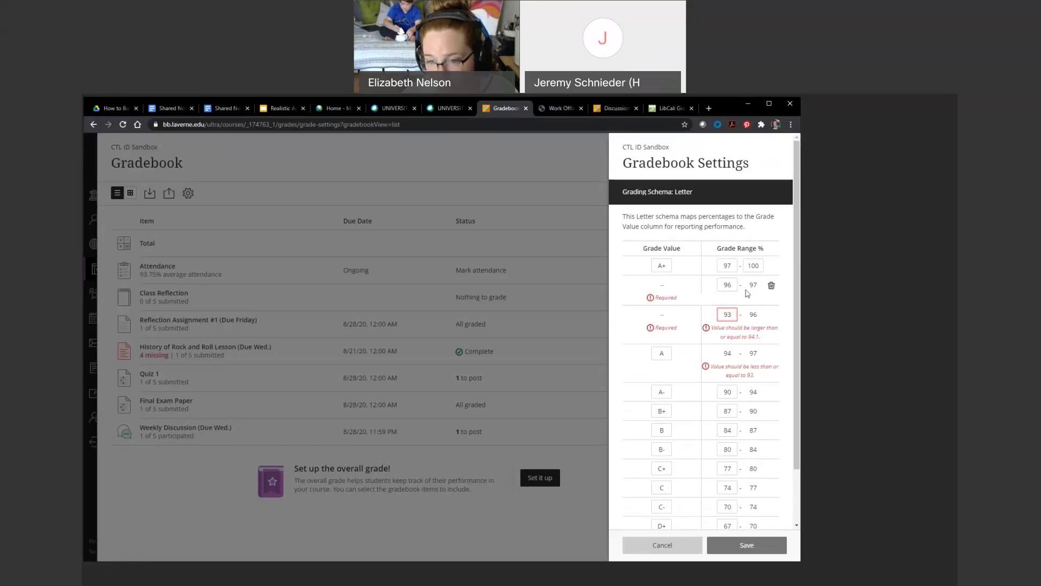
pyautogui.click(771, 285)
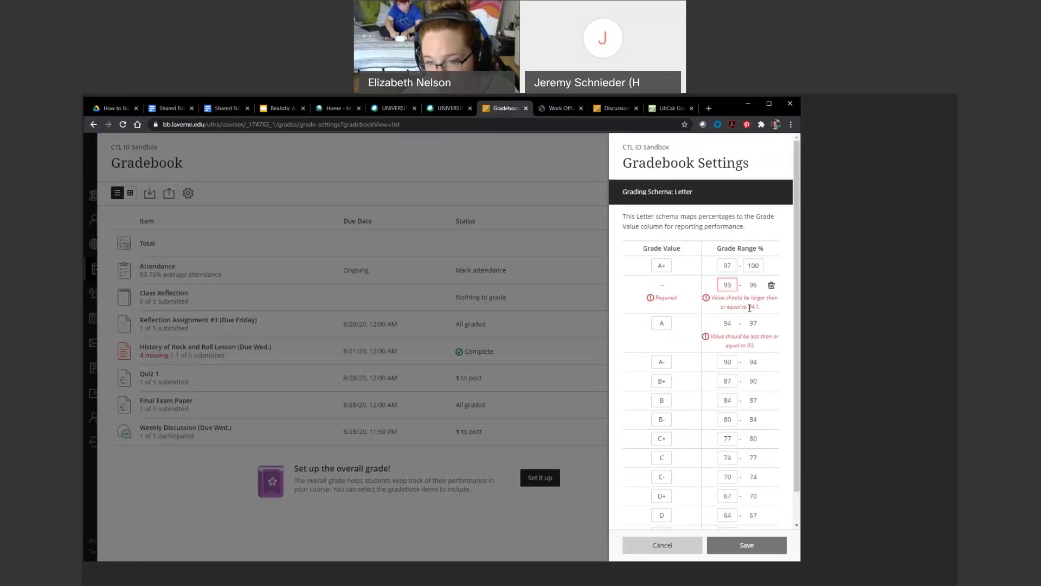
# - Try replacing the original A row with the 93% row labeled A, discard the schema edits and close the grading schema
pyautogui.moveTo(732, 278)
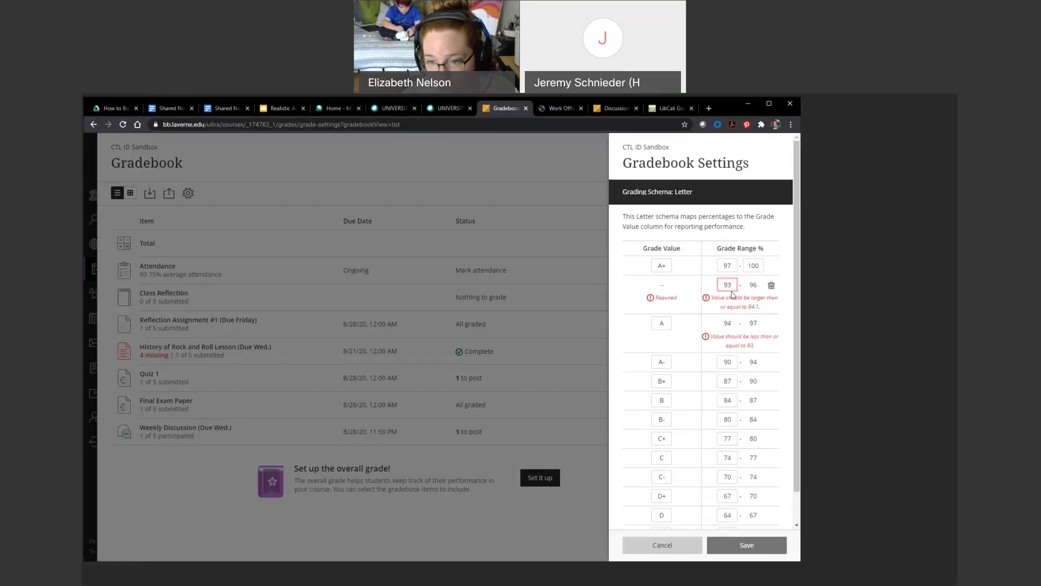
pyautogui.click(666, 285)
pyautogui.write('A')
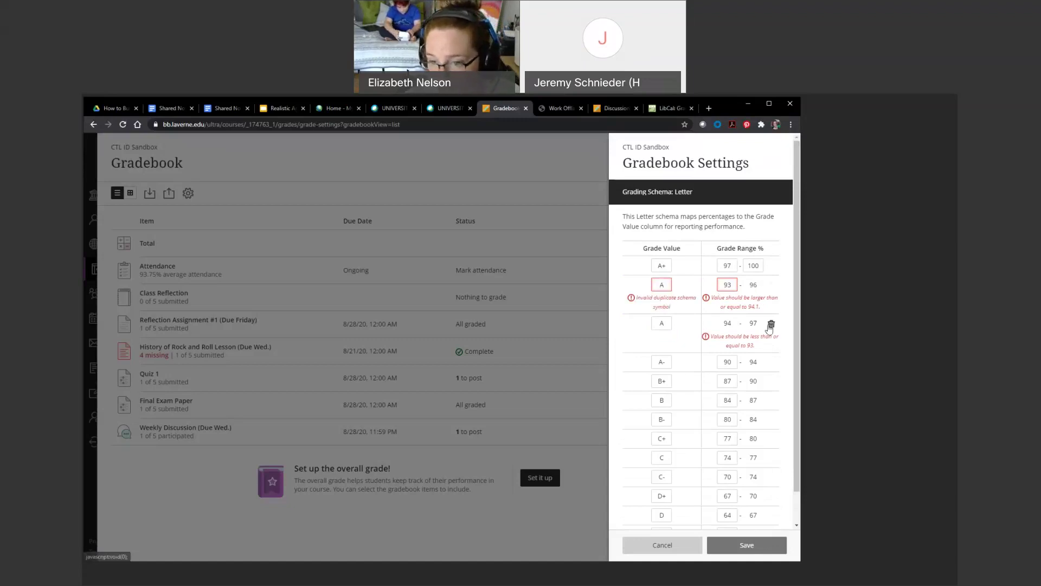
pyautogui.click(773, 324)
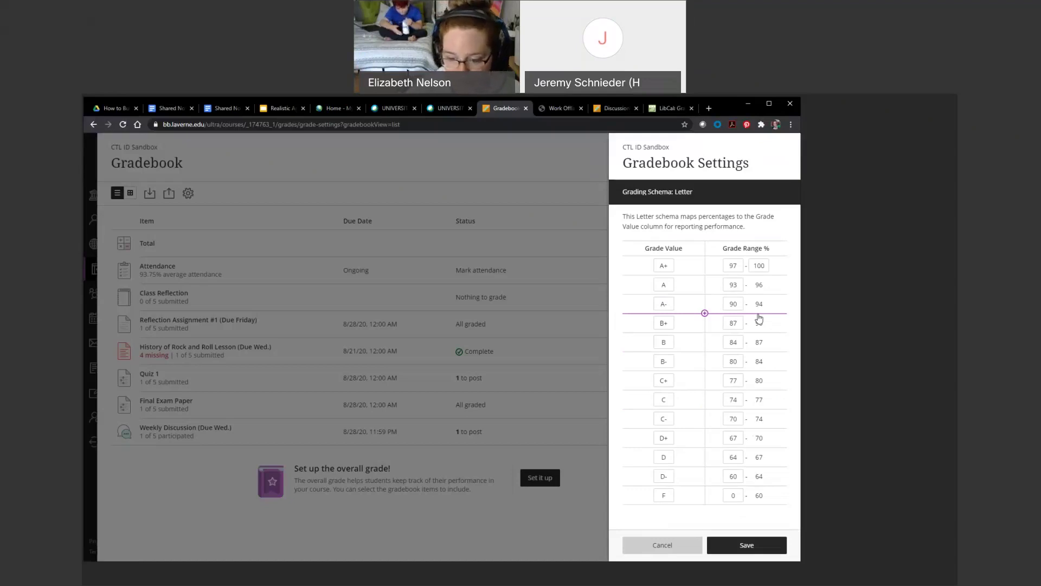
pyautogui.click(746, 545)
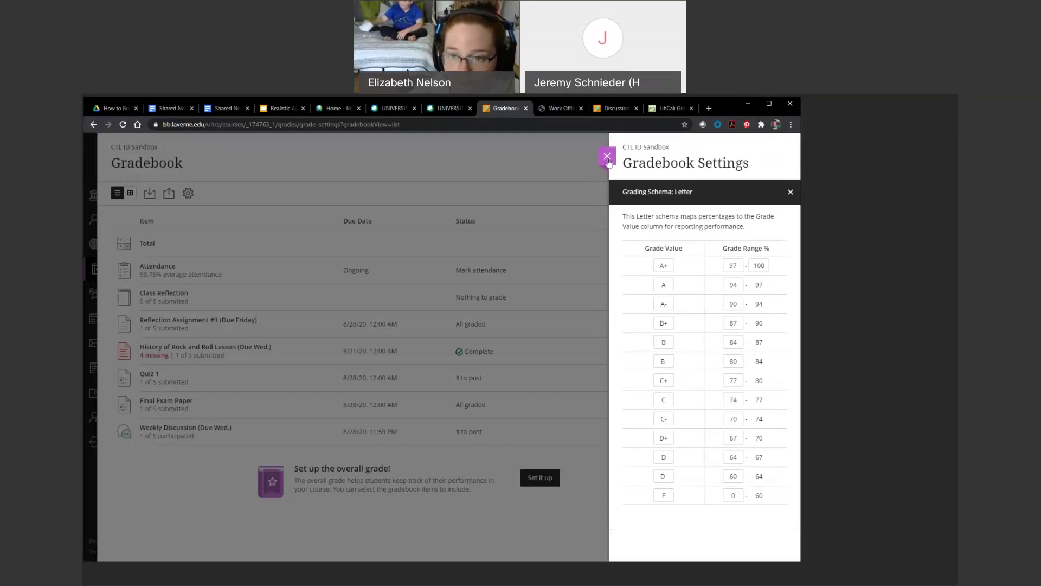
pyautogui.click(790, 192)
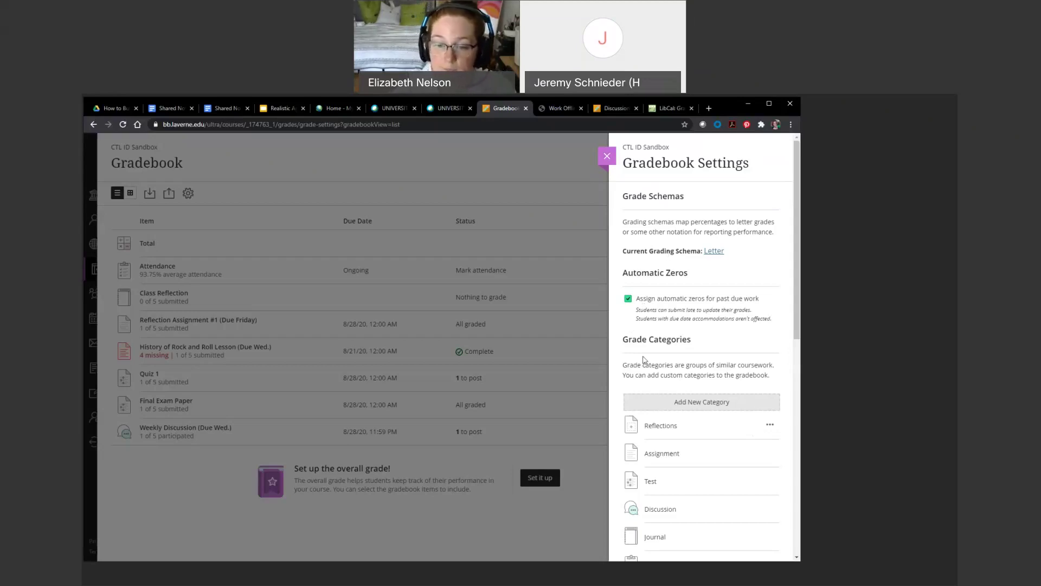
# - Review the grade categories, start and cancel a new custom category, and close the gradebook settings
pyautogui.scroll(-3, 654, 348)
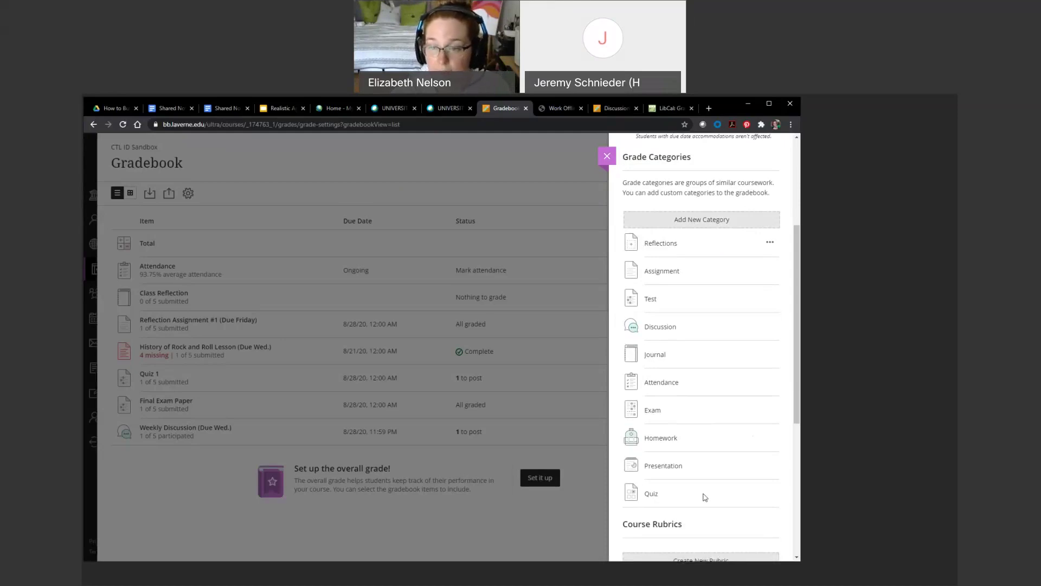
pyautogui.click(698, 226)
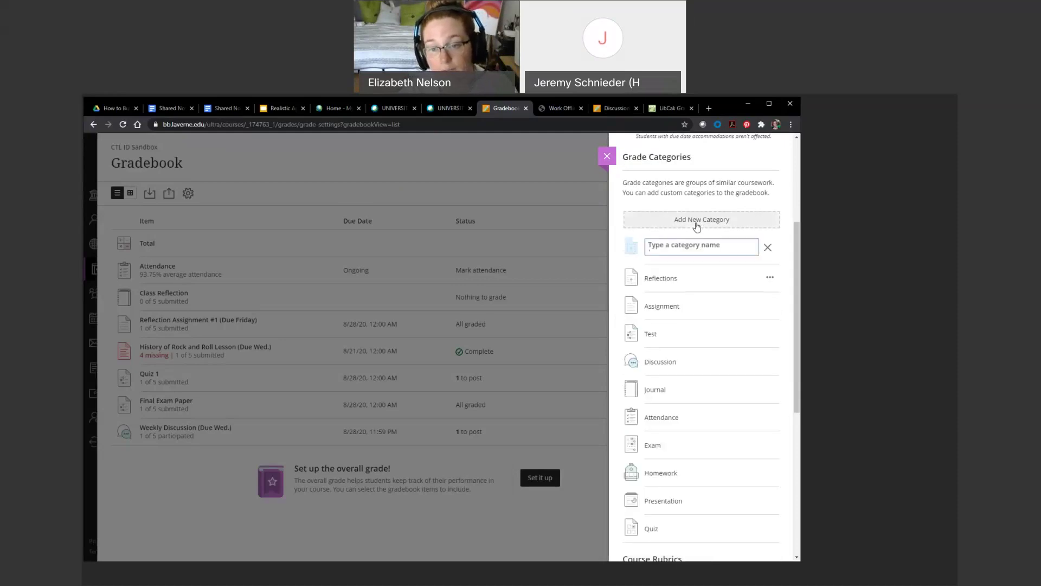
pyautogui.click(768, 248)
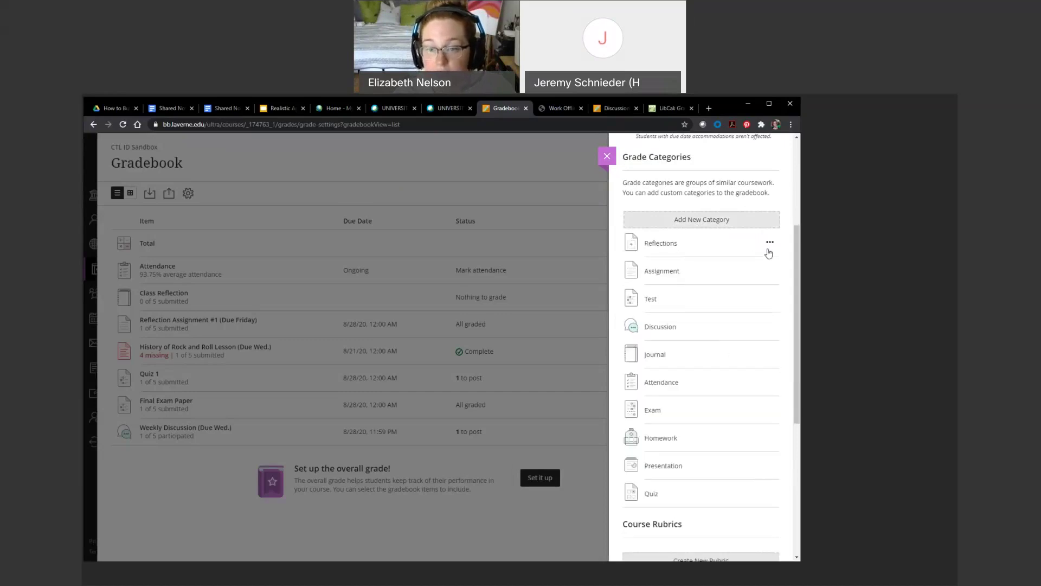
pyautogui.scroll(-3, 732, 400)
pyautogui.scroll(7, 732, 400)
pyautogui.click(606, 156)
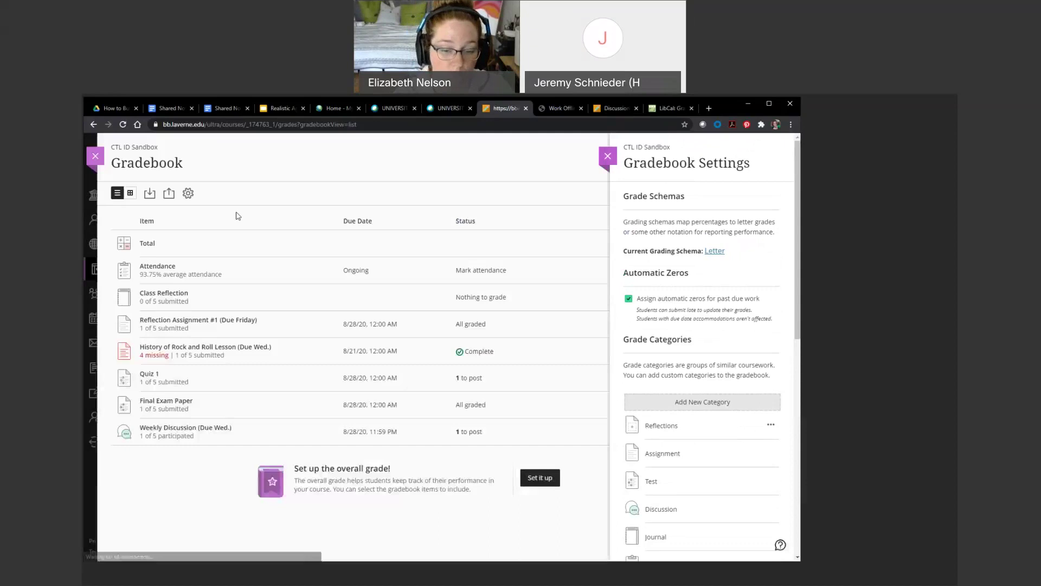
# - Try calculating the overall grade by grade category weights, inspect the Assignment and Test categories, and close without saving
pyautogui.click(532, 479)
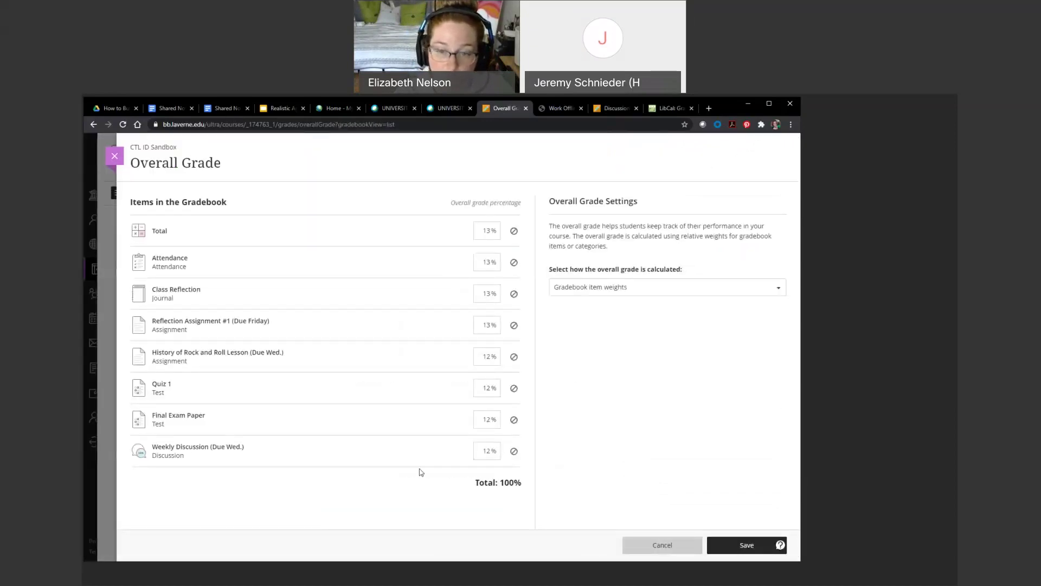
pyautogui.click(608, 293)
pyautogui.click(617, 324)
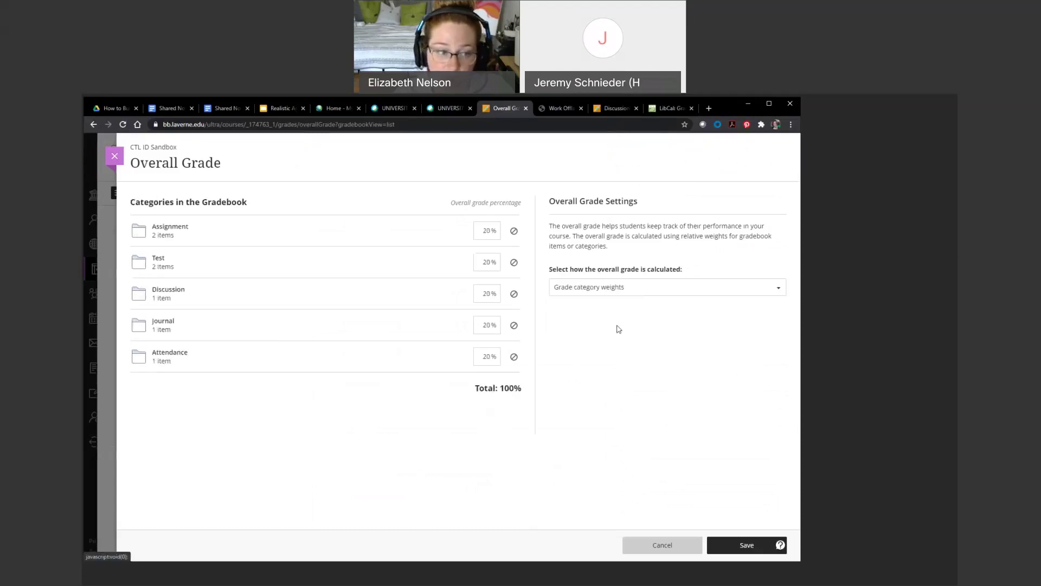
pyautogui.click(325, 245)
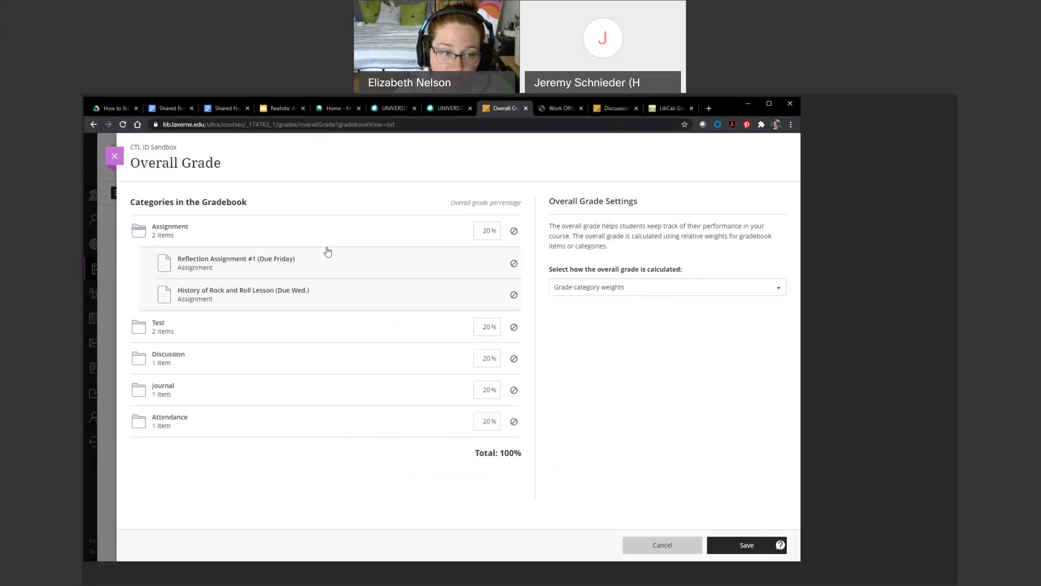
pyautogui.click(304, 336)
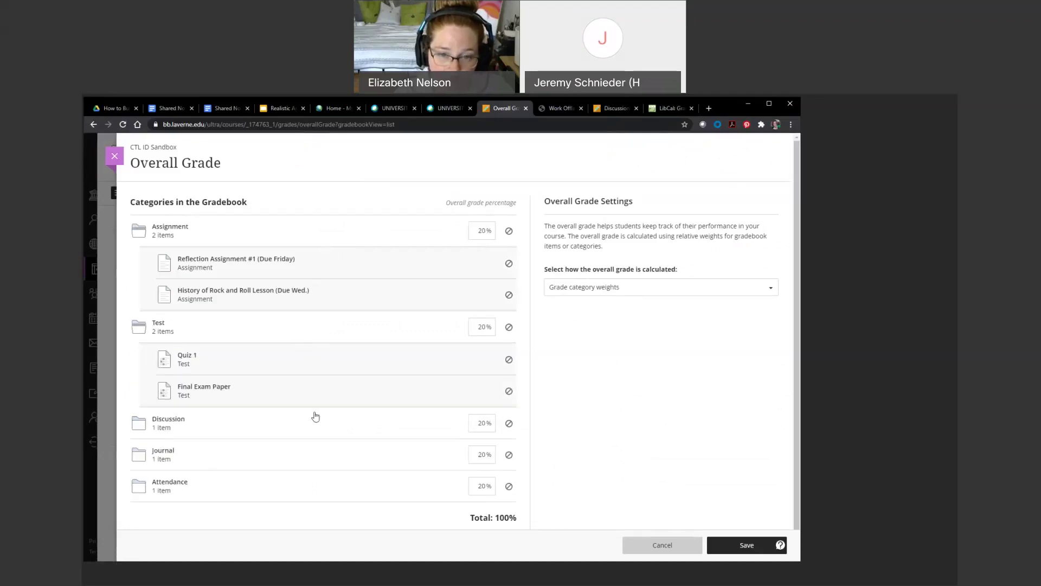
pyautogui.click(665, 547)
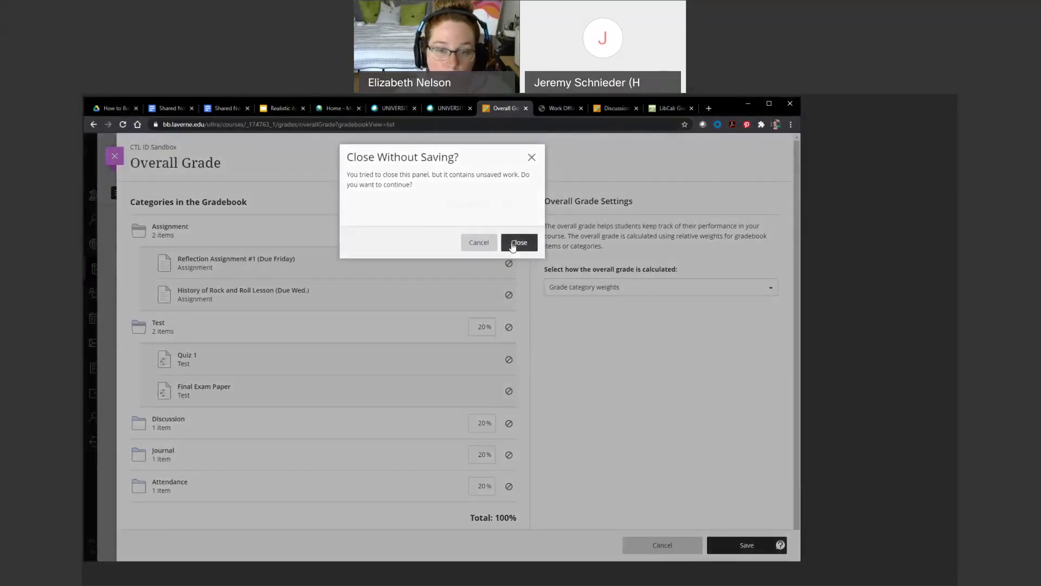
pyautogui.click(519, 244)
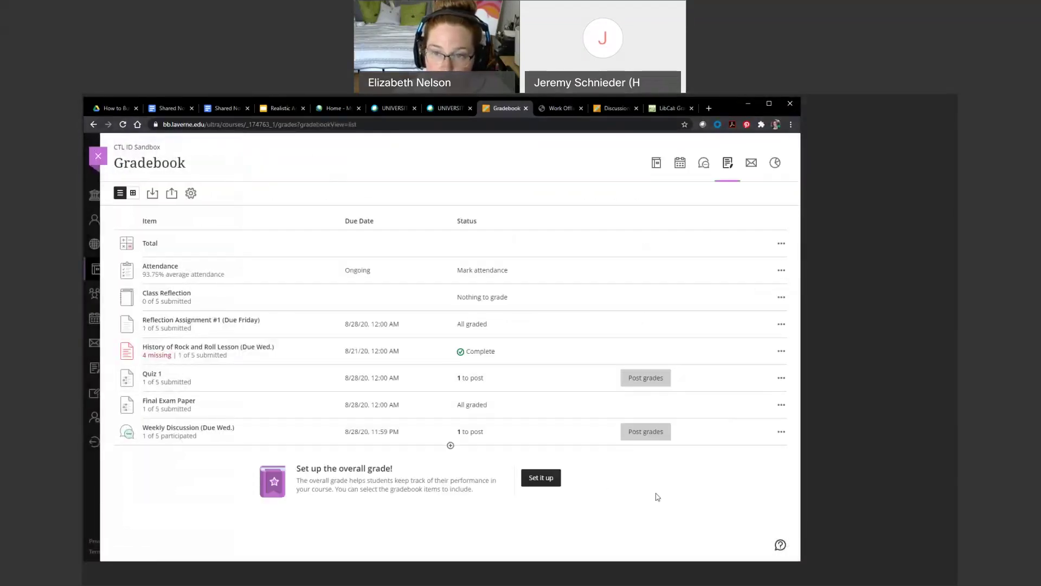
# - Start a new course rubric from the gradebook settings and title it Discussion Rubric
pyautogui.click(190, 193)
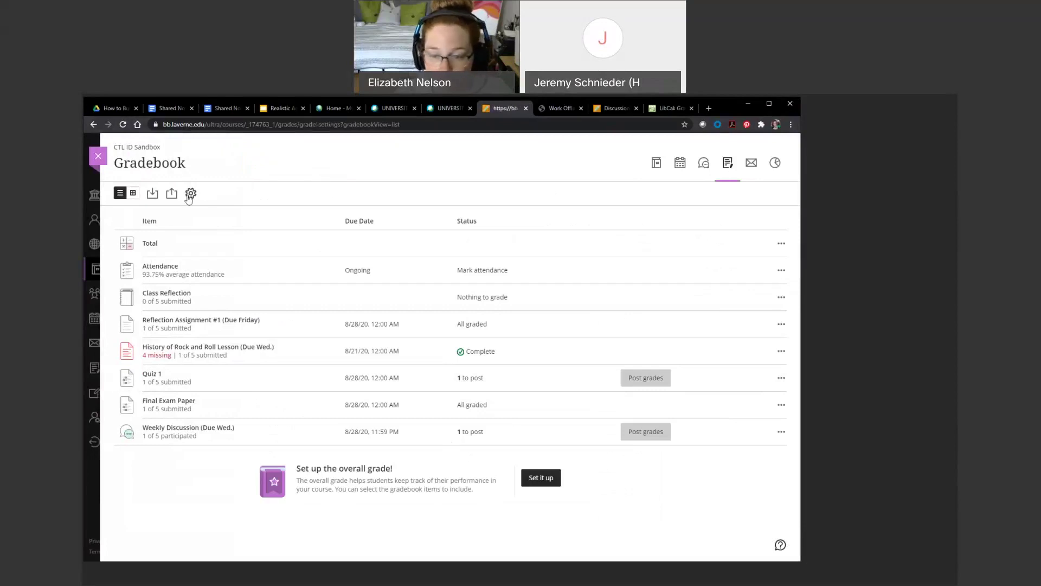
pyautogui.scroll(-3, 689, 431)
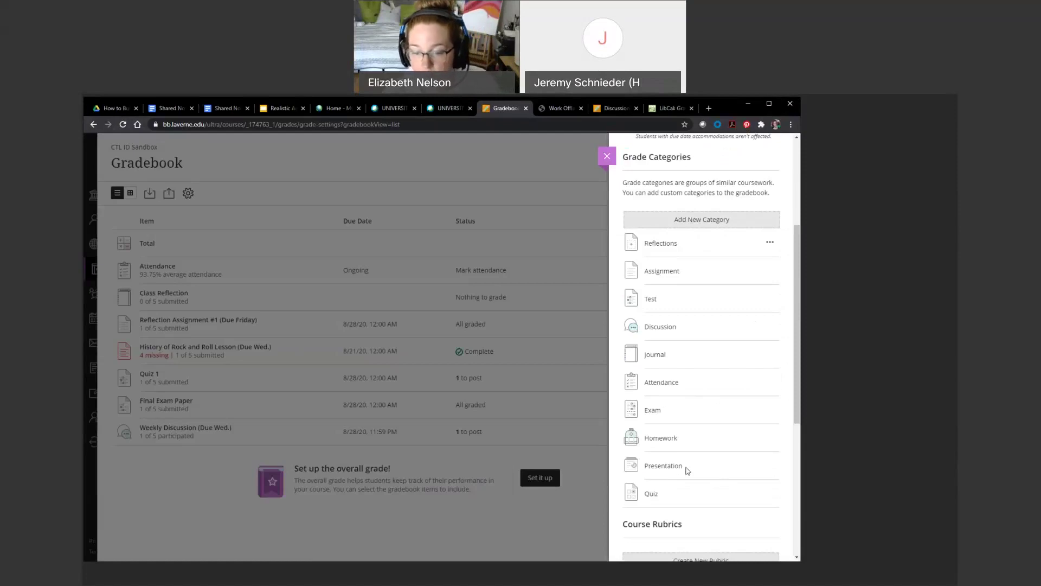
pyautogui.scroll(-1, 718, 480)
pyautogui.scroll(-5, 717, 476)
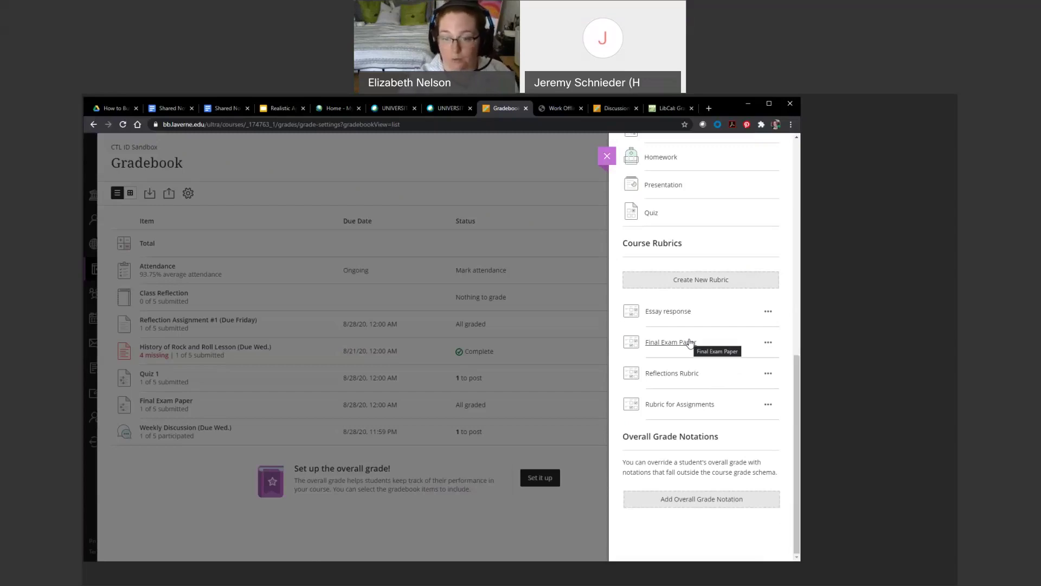
pyautogui.click(648, 277)
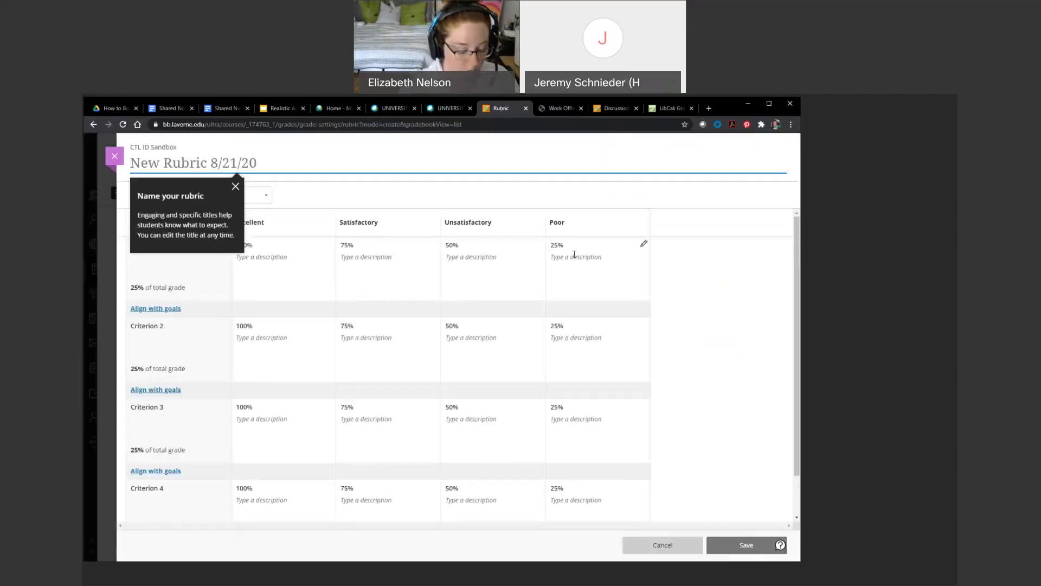
pyautogui.write('Disc')
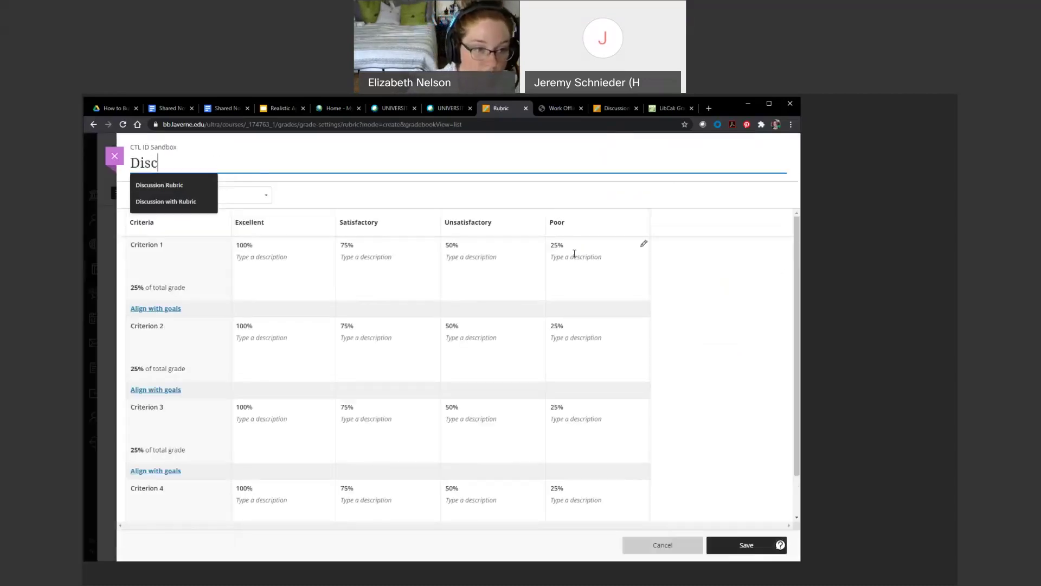
pyautogui.click(168, 186)
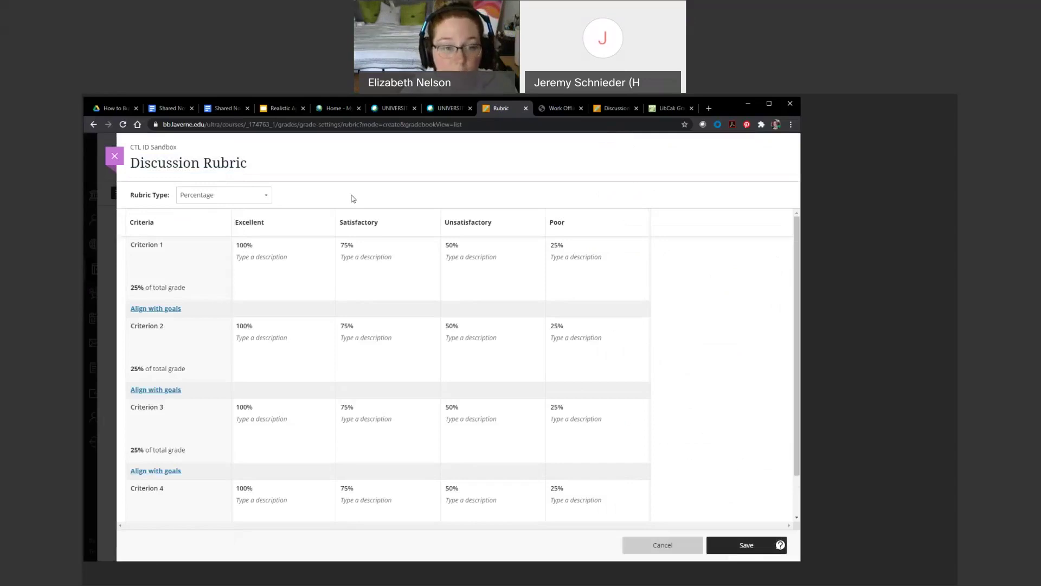
# - Try adding a performance level between Excellent and Satisfactory and a criterion below Criterion 1, and discard the rubric
pyautogui.click(336, 223)
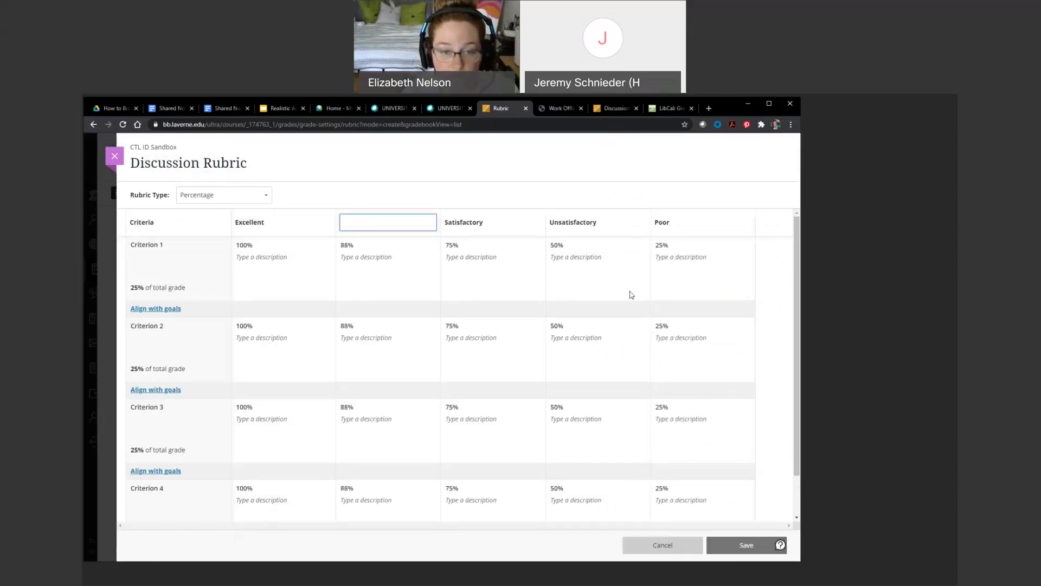
pyautogui.click(194, 323)
pyautogui.click(177, 319)
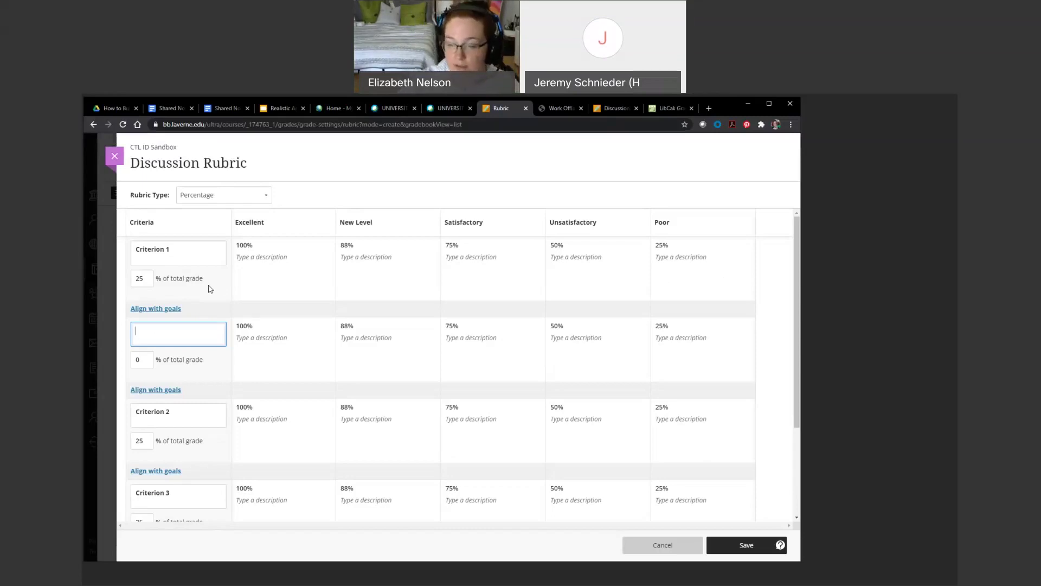
pyautogui.click(632, 545)
pyautogui.click(520, 244)
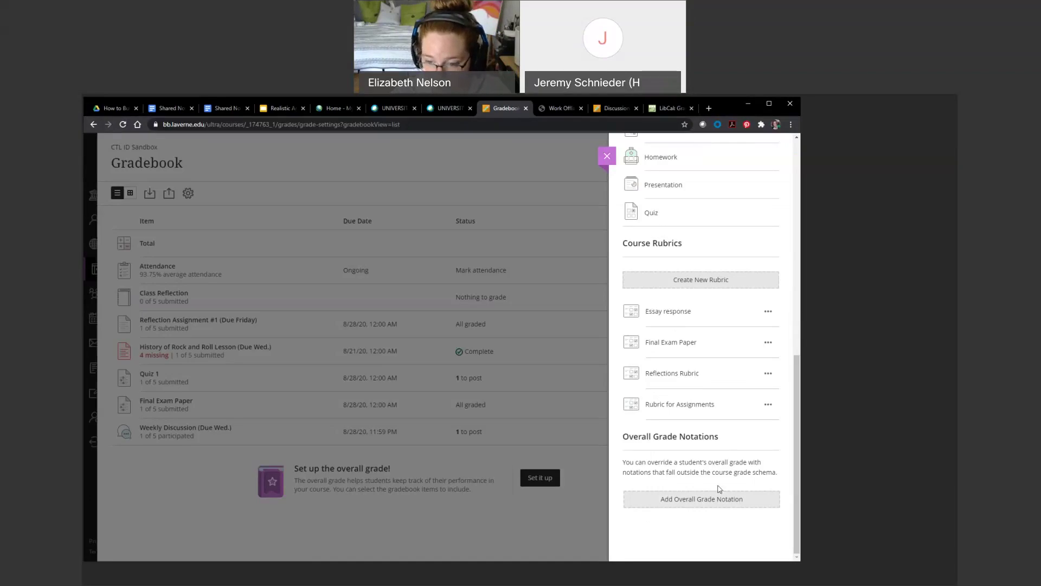
# - Start an overall grade notation, remove the blank notation row, and close the gradebook settings
pyautogui.click(723, 506)
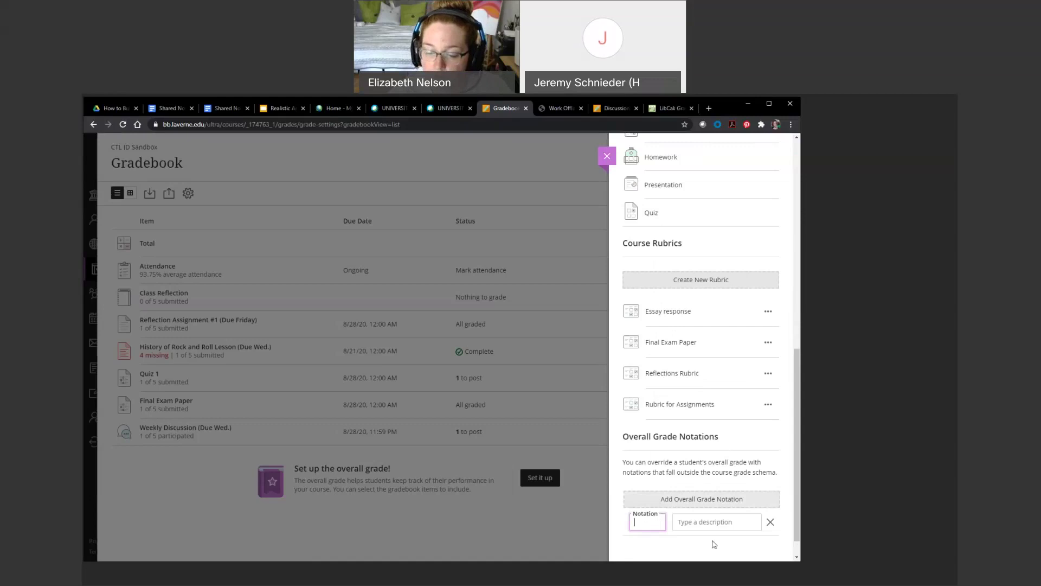
pyautogui.click(770, 523)
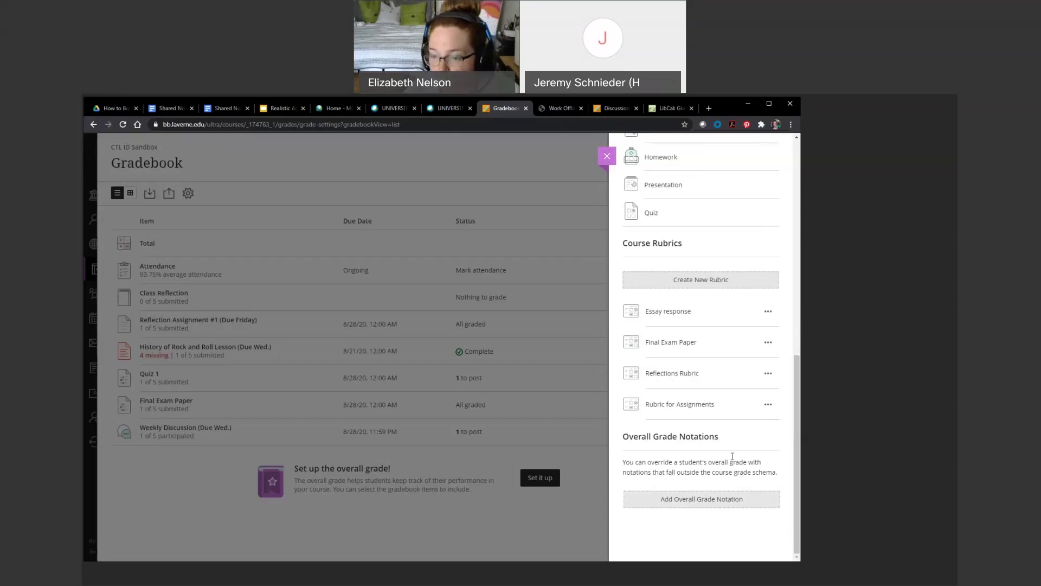
pyautogui.scroll(10, 707, 458)
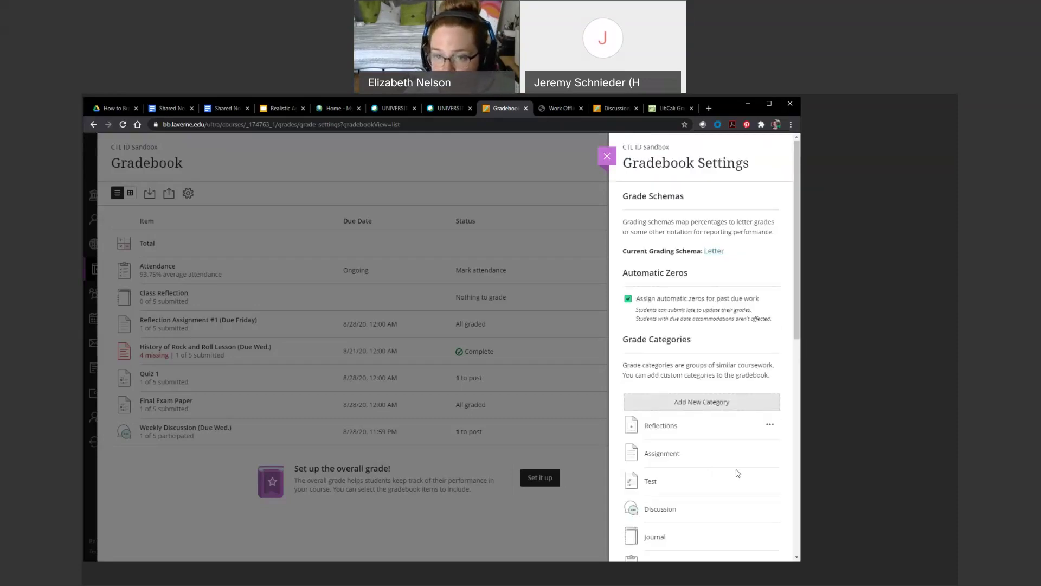
pyautogui.click(607, 156)
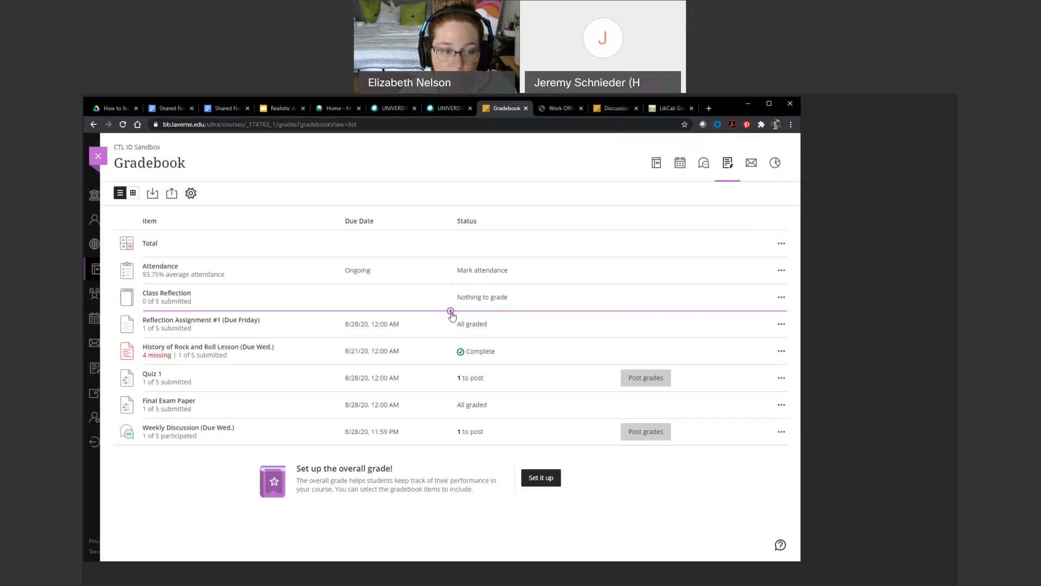
# - Start a new gradebook item between Class Reflection and Reflection Assignment #1, and close it without saving
pyautogui.click(450, 311)
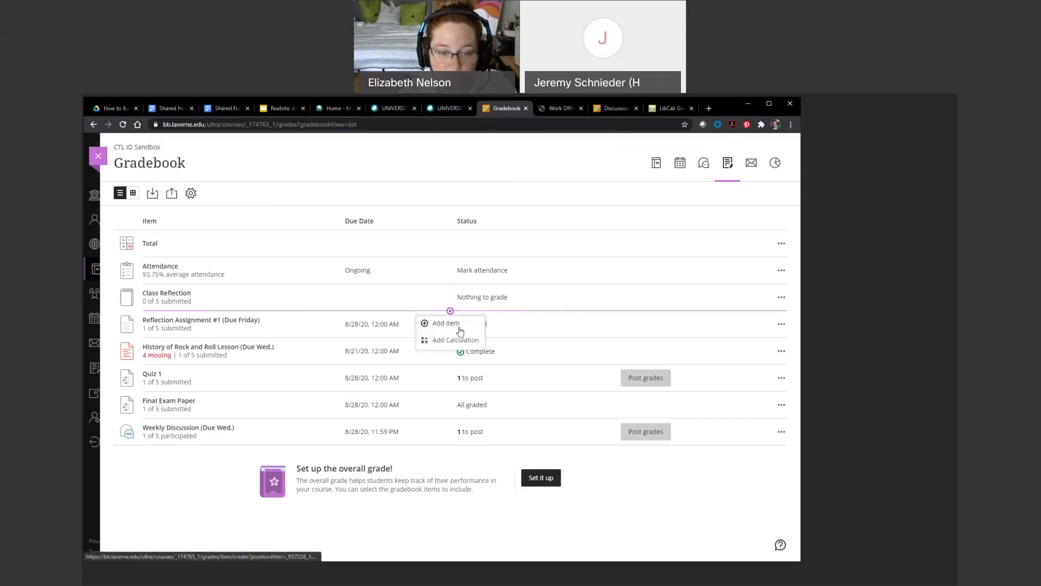
pyautogui.click(470, 325)
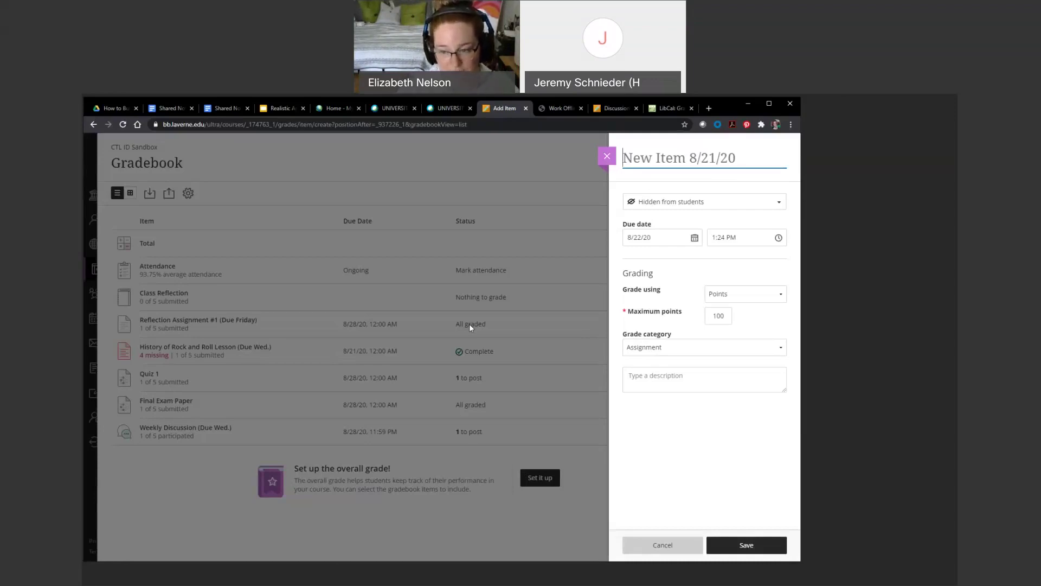
pyautogui.click(608, 157)
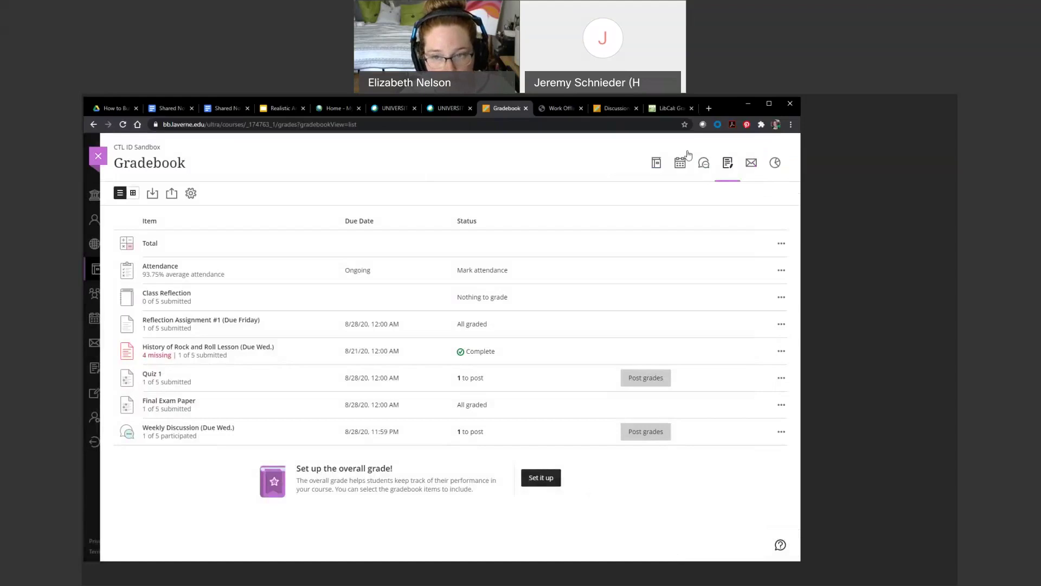
# - Show the gradebook as a grid, start and cancel another course rubric, and close the gradebook settings
pyautogui.click(132, 193)
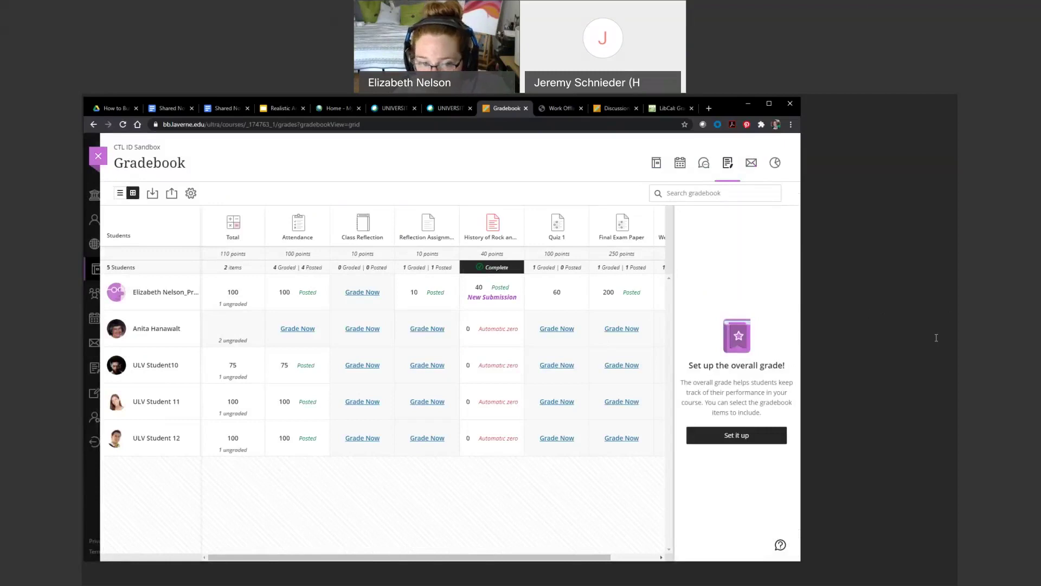
pyautogui.click(190, 199)
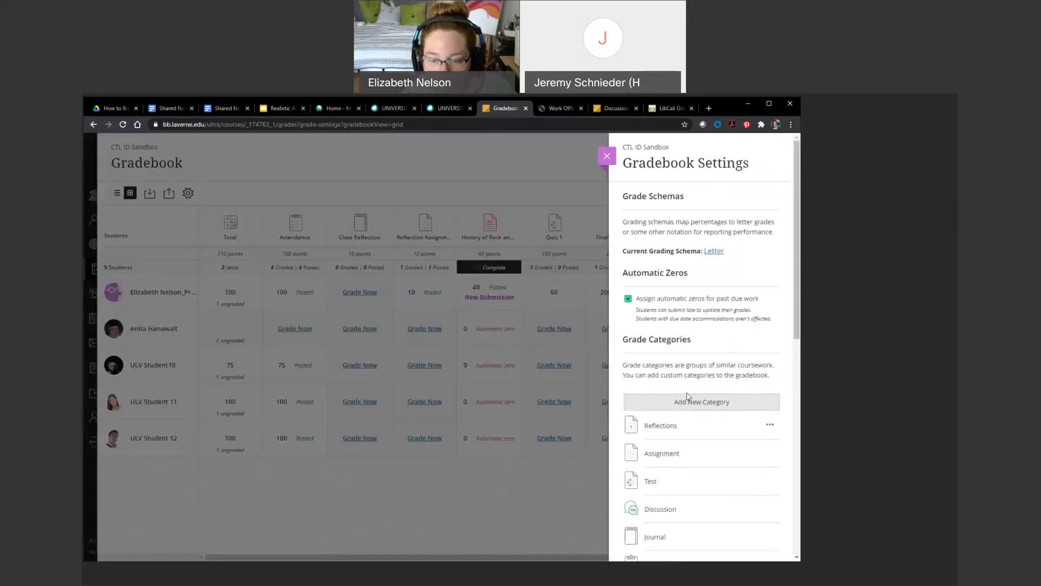
pyautogui.scroll(-8, 723, 477)
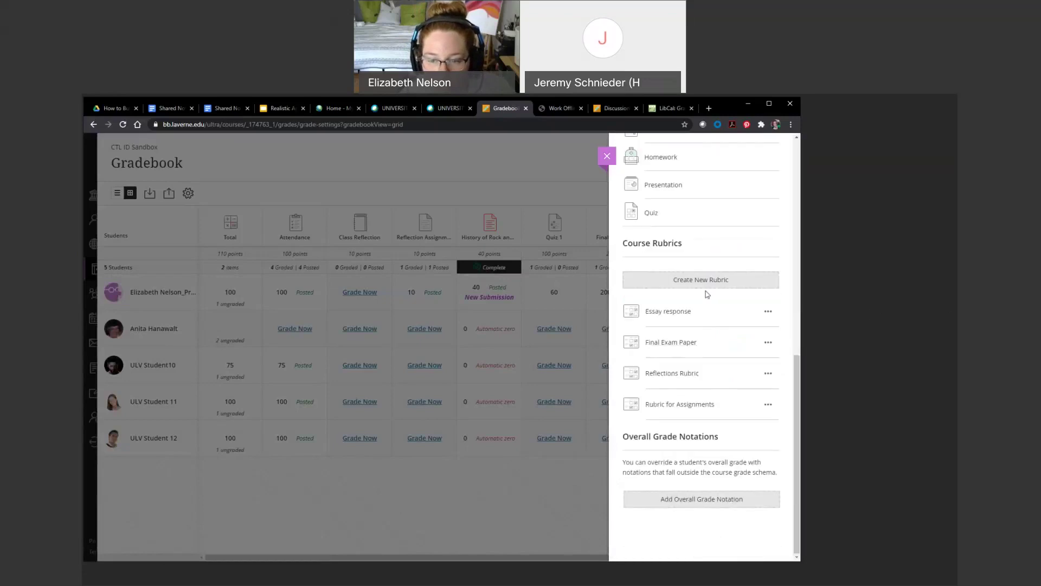
pyautogui.click(707, 287)
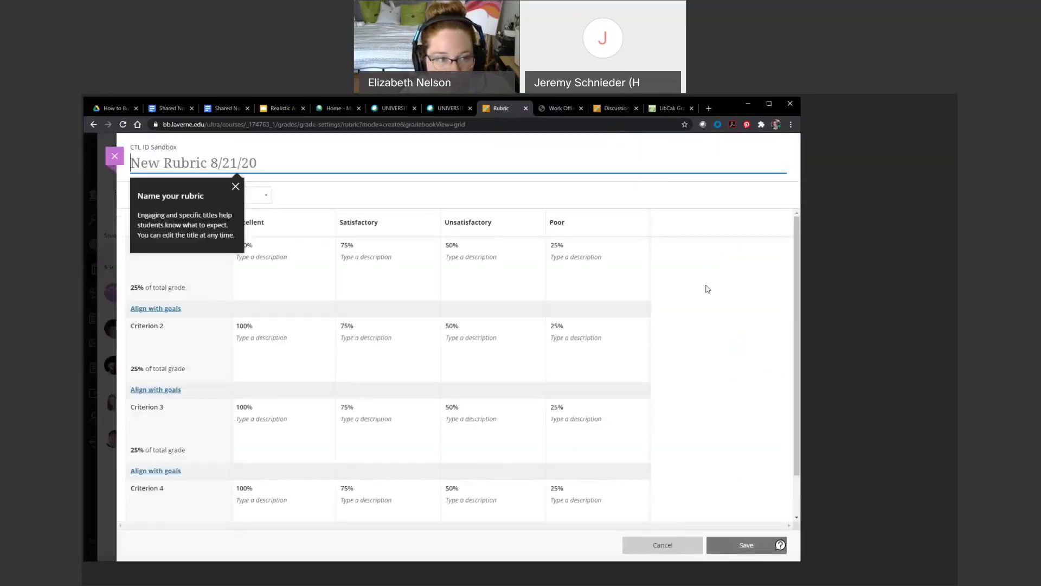
pyautogui.click(669, 552)
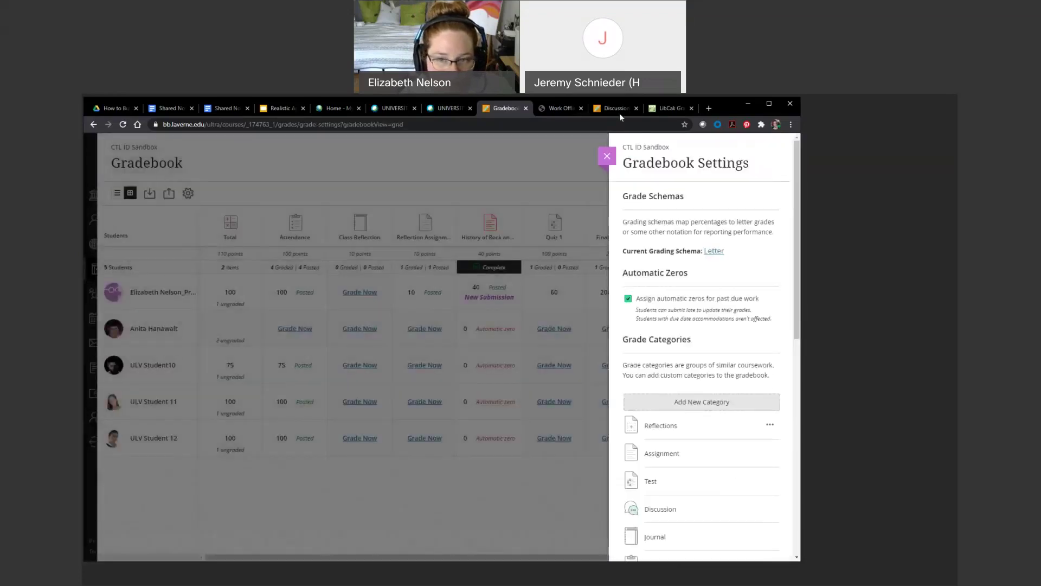
pyautogui.click(606, 157)
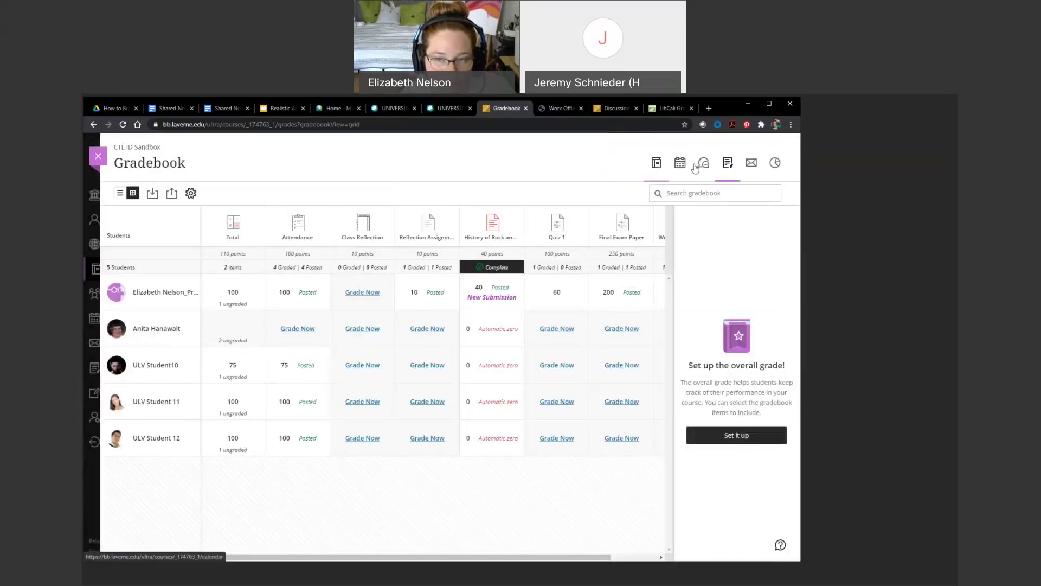
# - Copy the Course Content folder from the Online Teaching Certification - Summer 2020 course into the CTL ID Sandbox
pyautogui.click(659, 168)
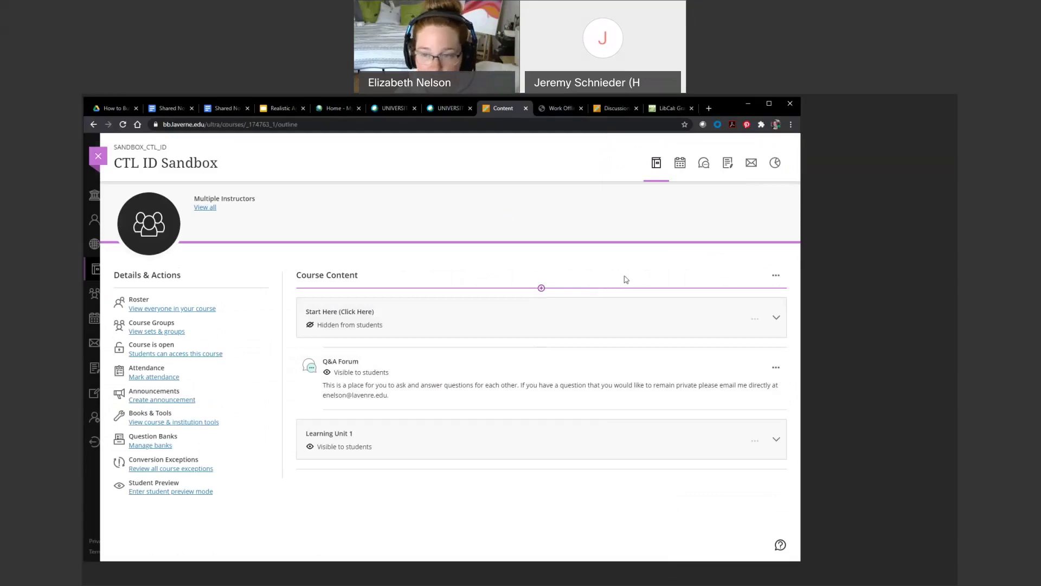
pyautogui.click(775, 276)
pyautogui.click(707, 331)
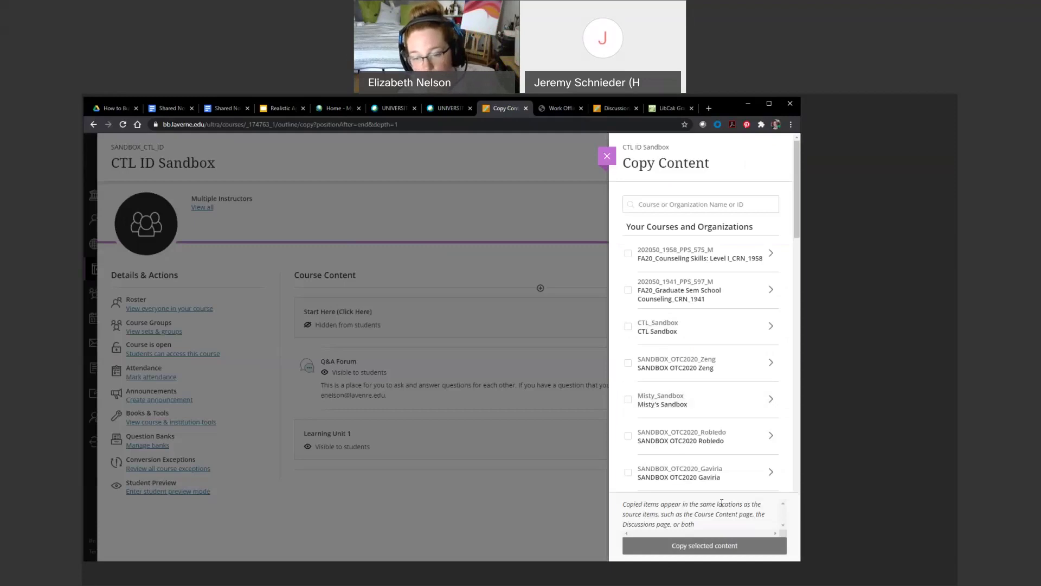
pyautogui.scroll(-8, 728, 398)
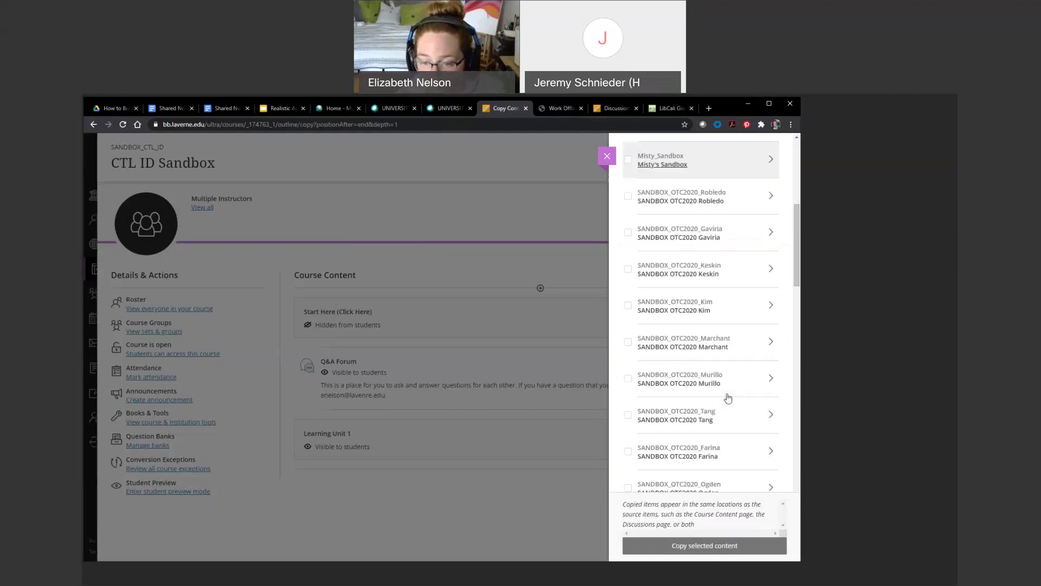
pyautogui.scroll(-10, 728, 397)
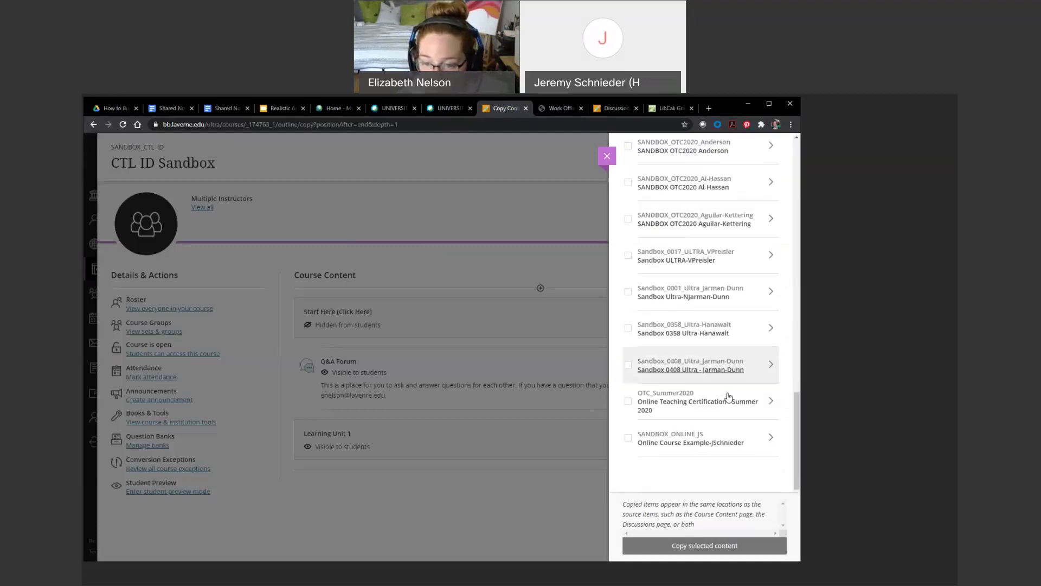
pyautogui.click(720, 392)
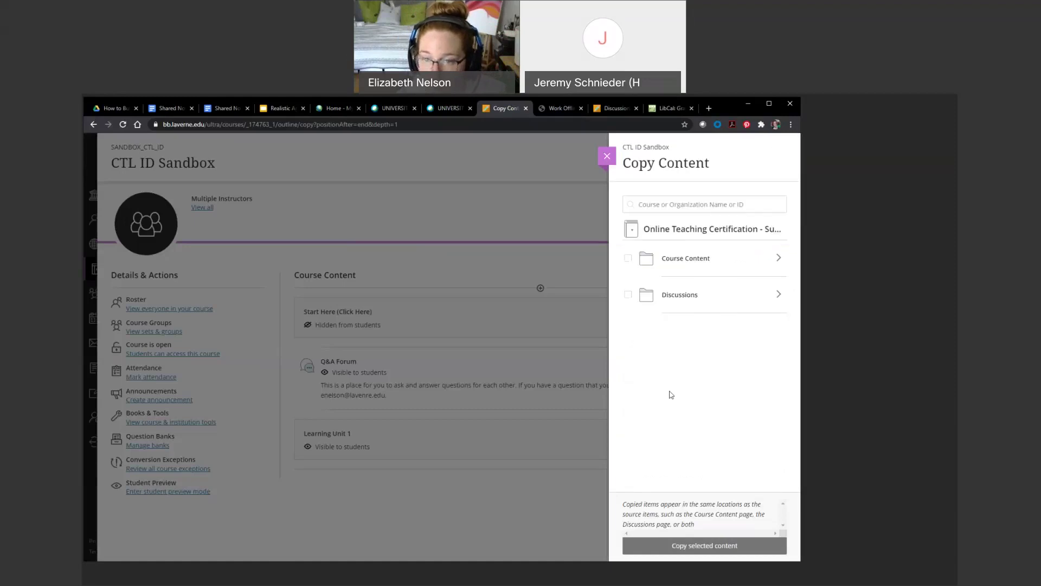
pyautogui.click(629, 258)
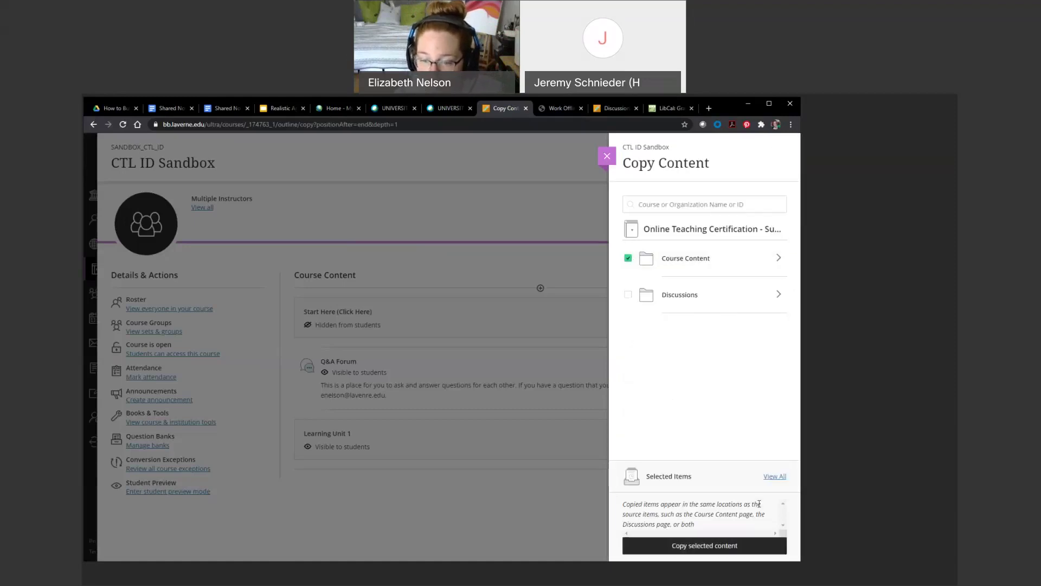
pyautogui.click(705, 544)
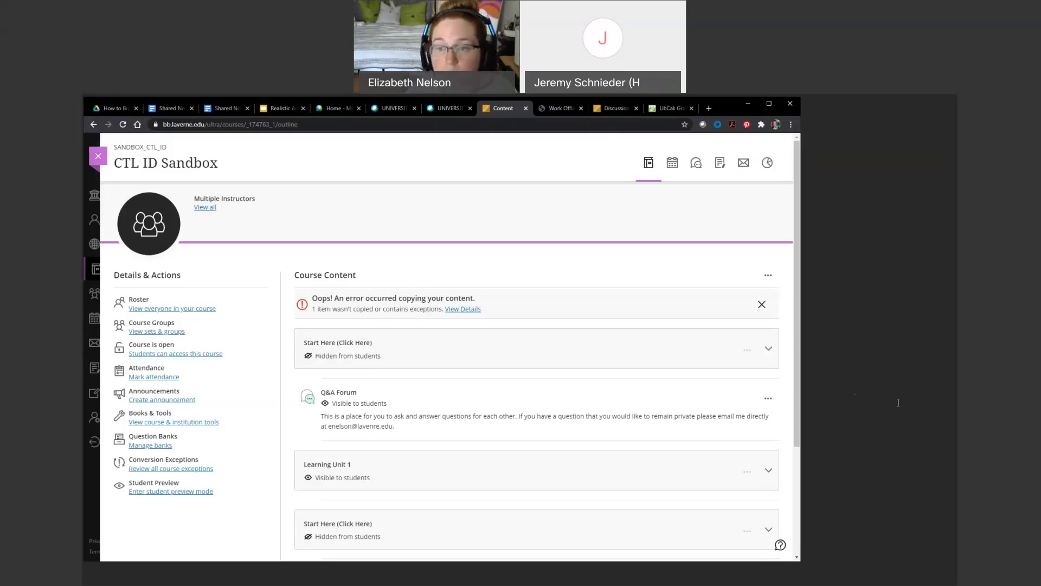
# - Review the course messages, open a blank new message to inspect its options, and close it without sending
pyautogui.click(746, 168)
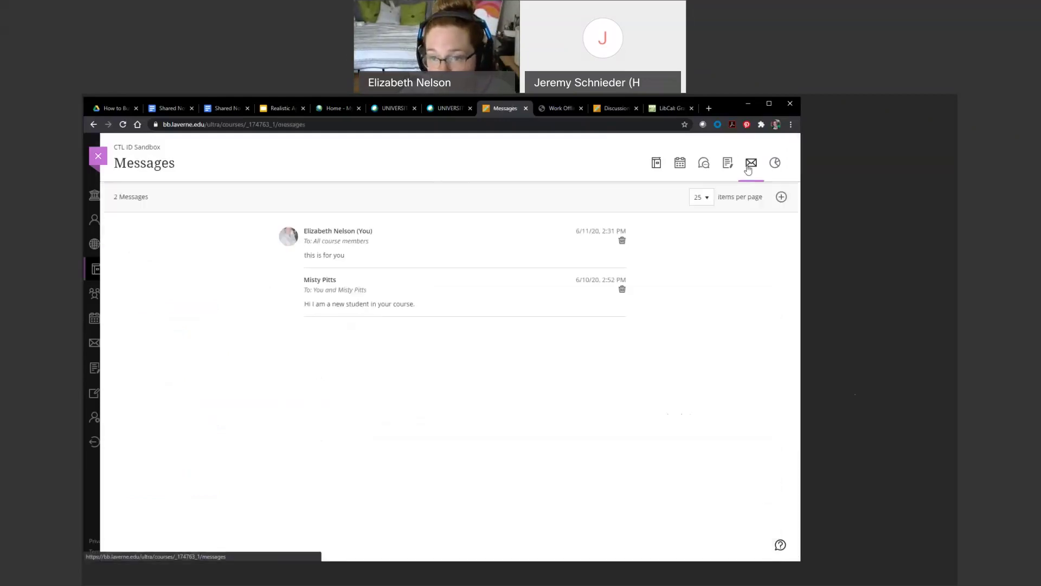
pyautogui.click(782, 197)
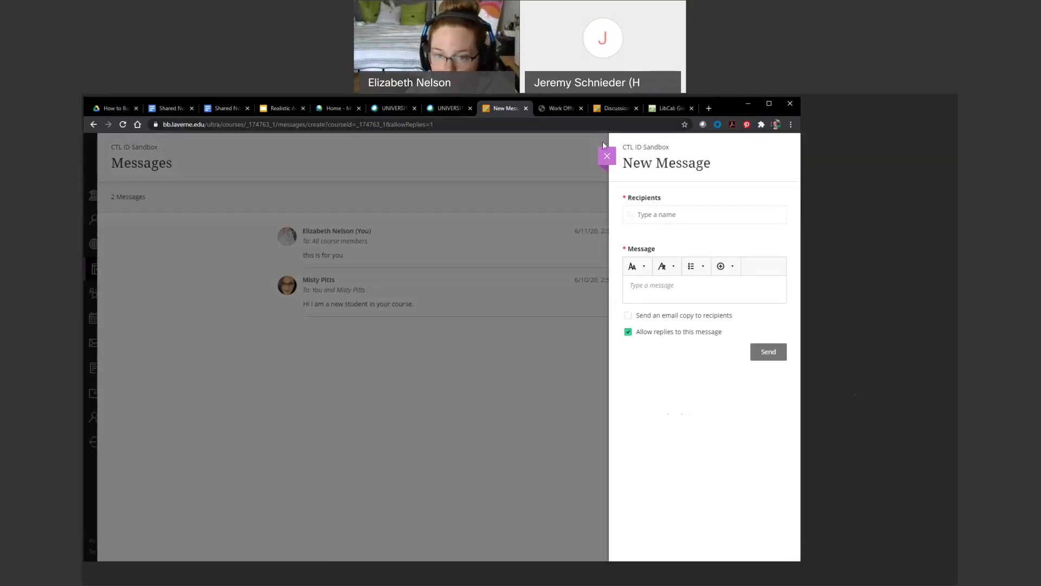
pyautogui.click(607, 156)
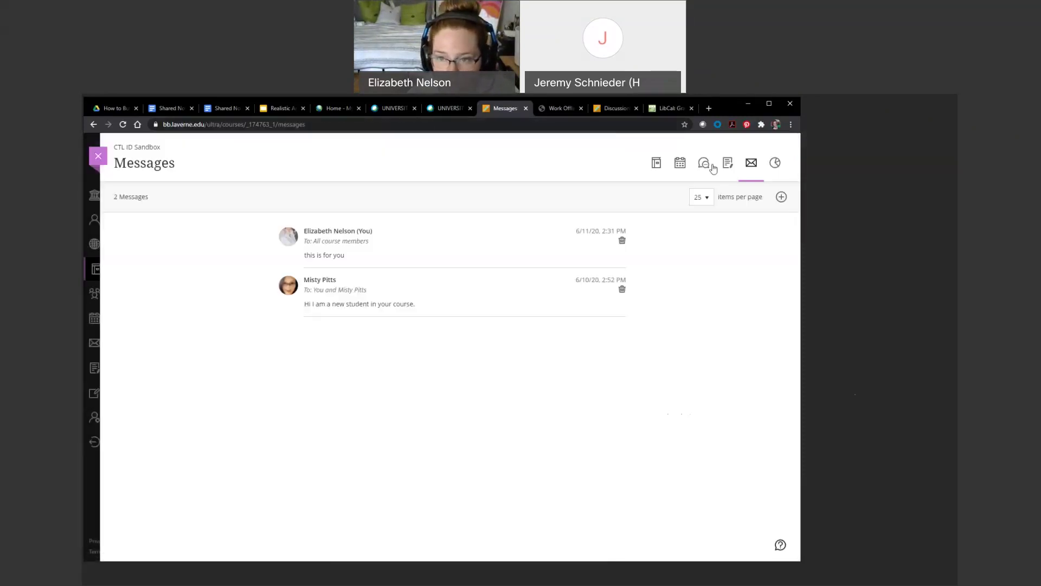
# - Inspect the History of Rock and Roll Lesson's submissions, the first unsubmitted student's submission settings and the assignment settings, and close the assignment
pyautogui.click(728, 168)
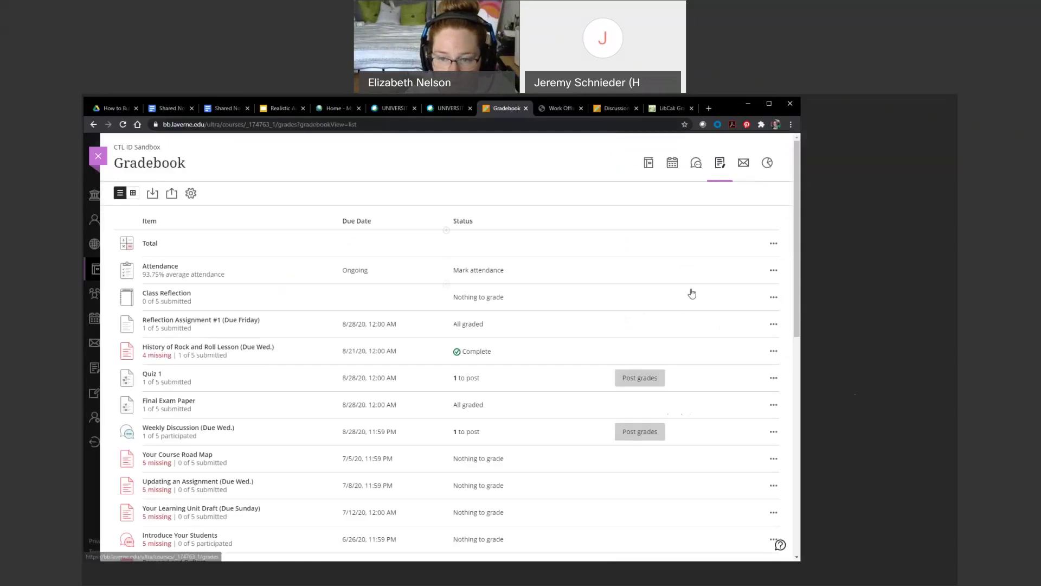
pyautogui.click(262, 351)
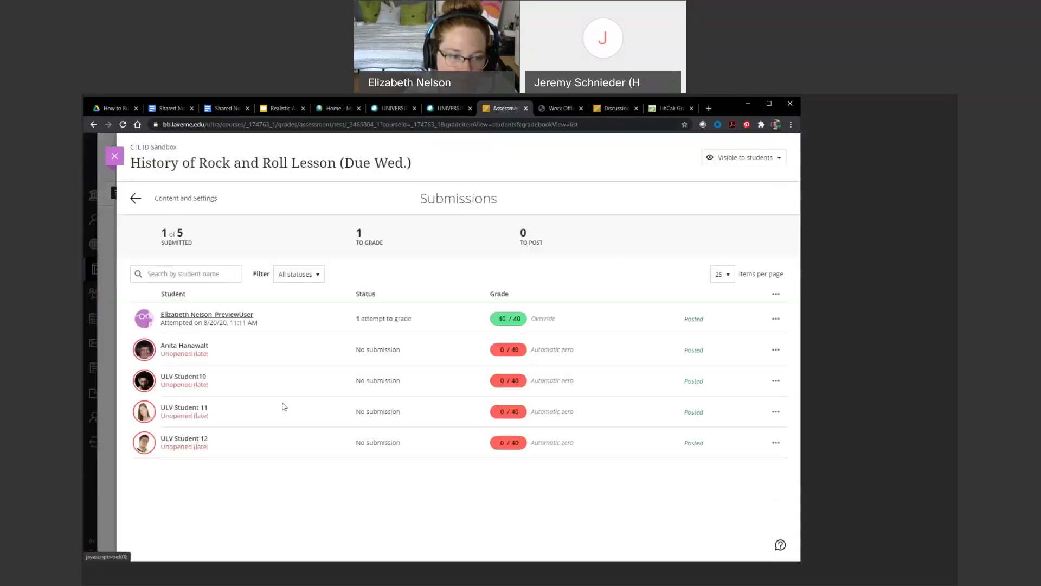
pyautogui.click(776, 351)
pyautogui.click(694, 368)
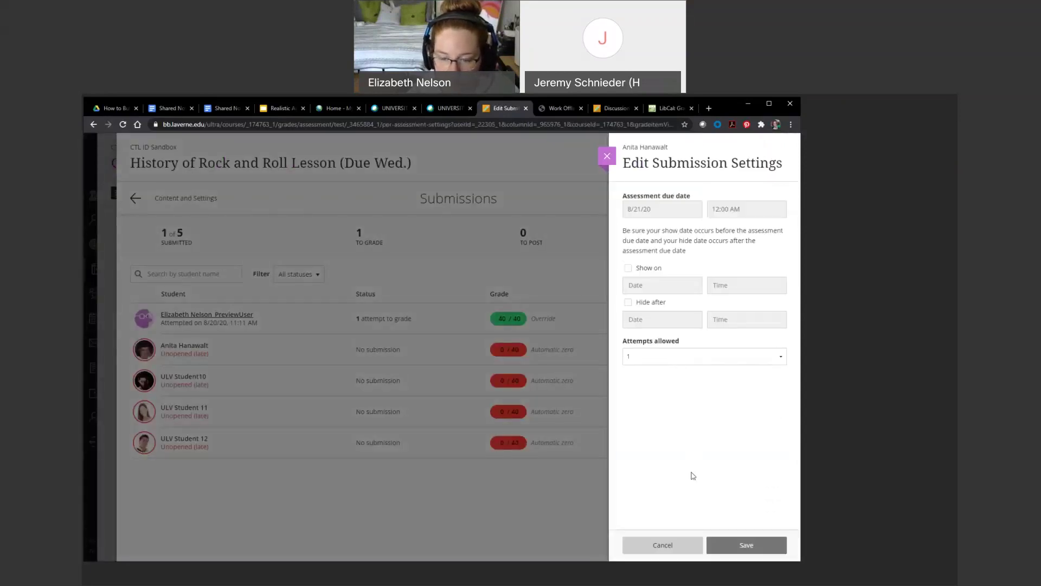
pyautogui.click(677, 552)
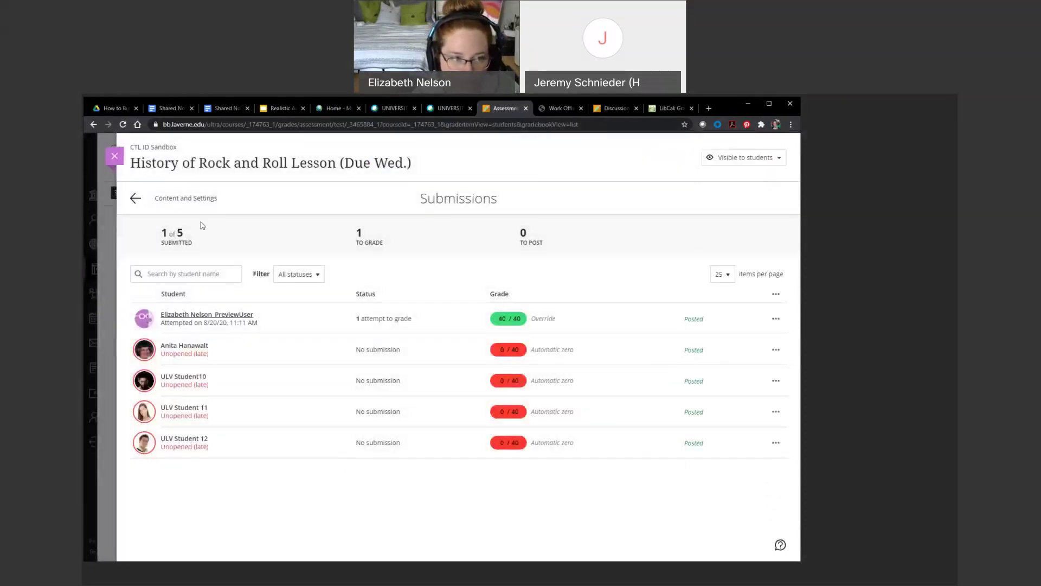
pyautogui.click(135, 199)
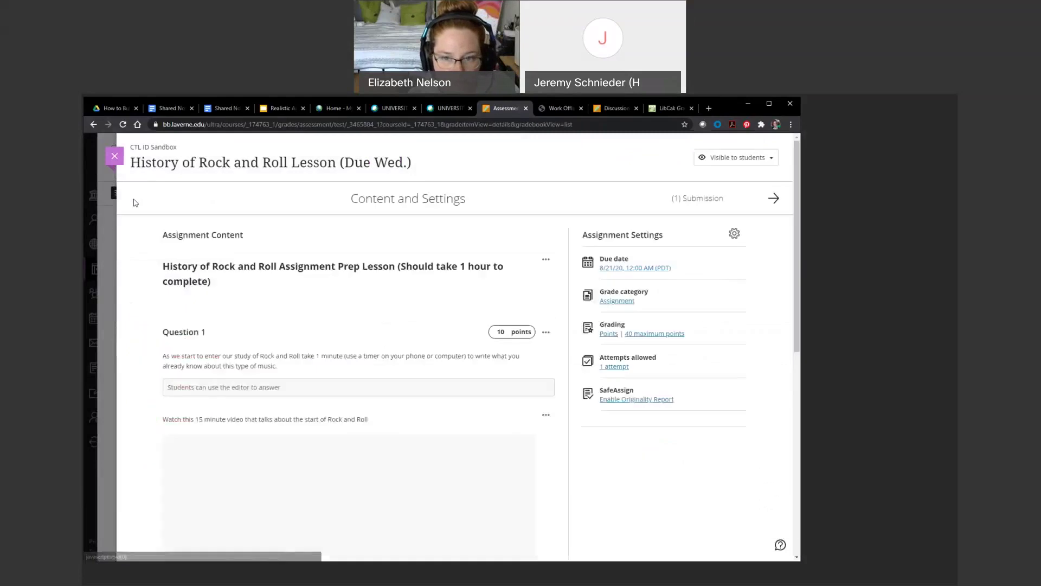
pyautogui.click(114, 155)
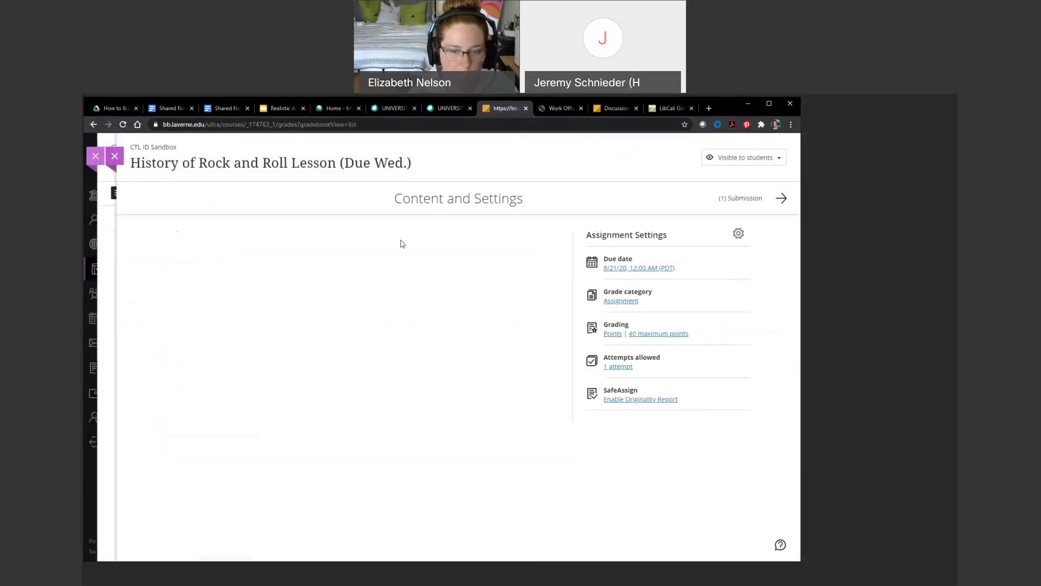